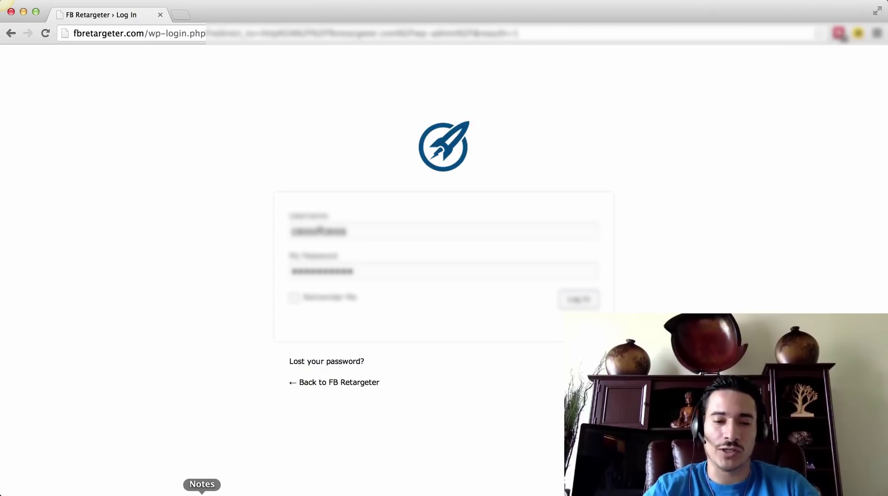
Bring up the note holding the plugin download key and link beside the login page
left_click(202, 493)
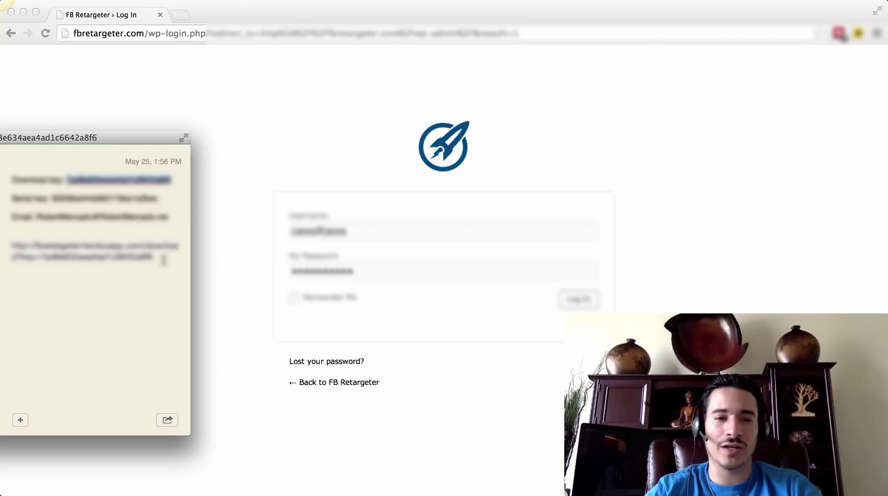
Download WP_FBRetargeter.zip from the note's link in a new Chrome tab and open it
left_click_drag(154, 257, 6, 249)
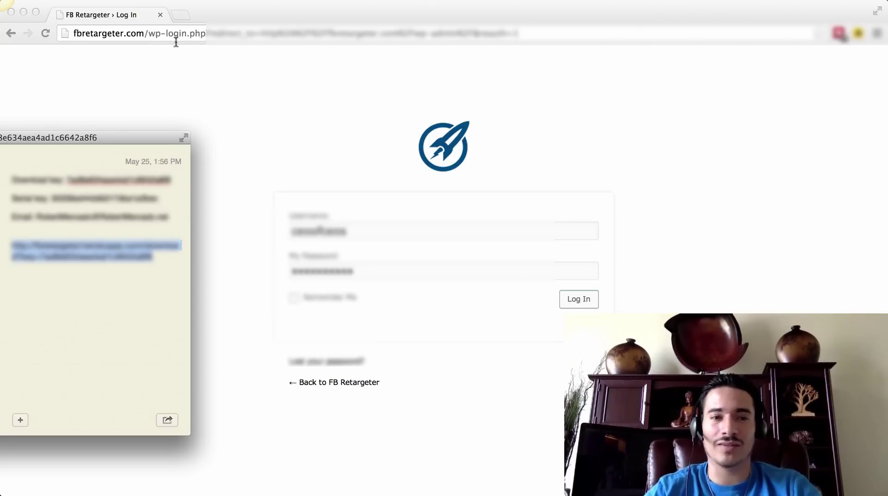
left_click(181, 16)
left_click(178, 15)
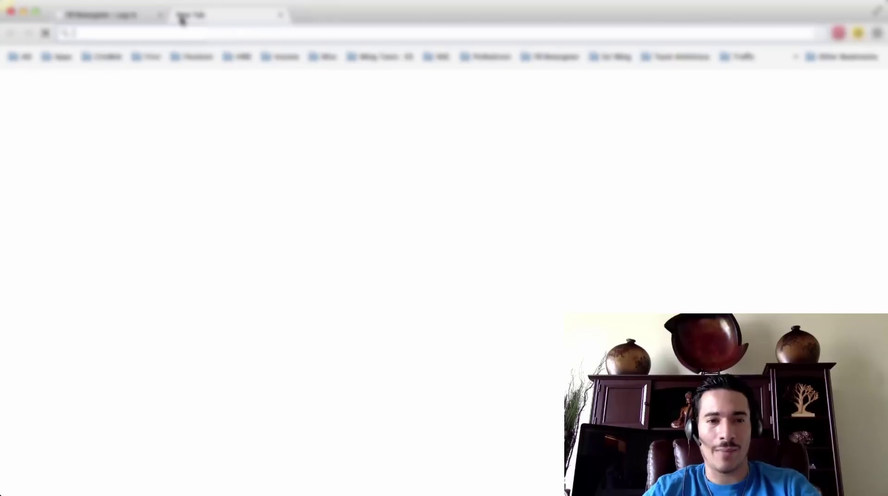
key("Return")
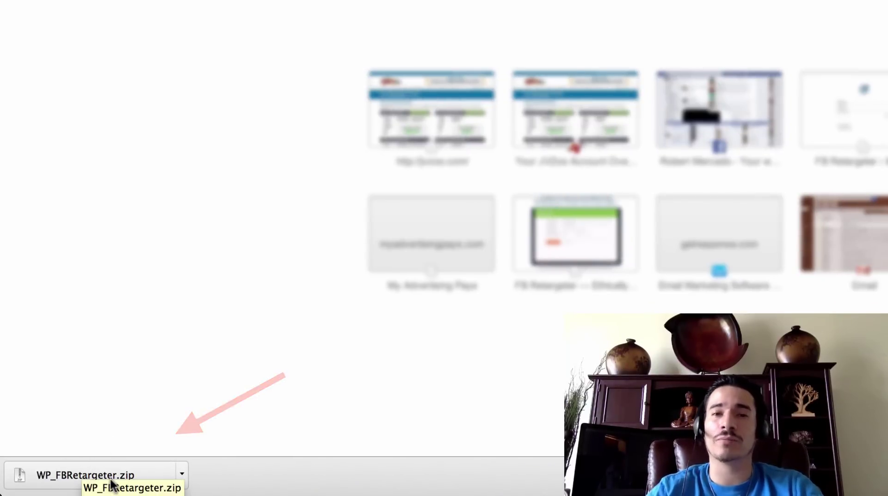
left_click(182, 475)
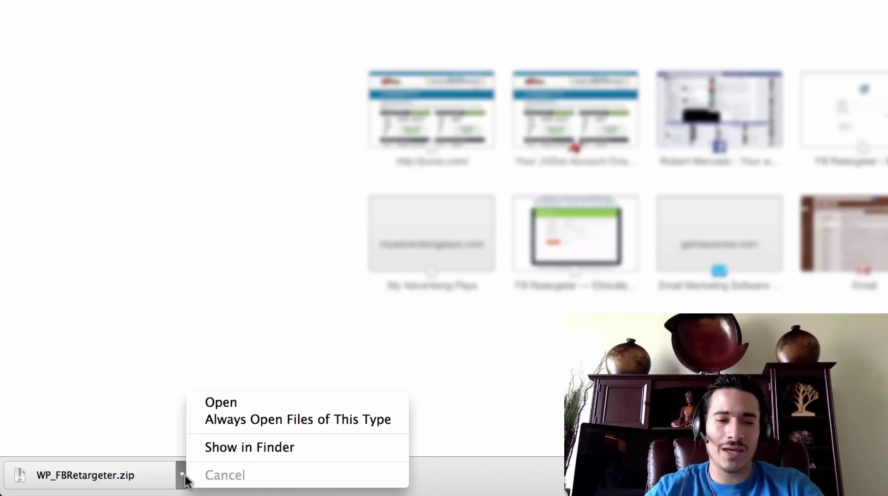
left_click(237, 401)
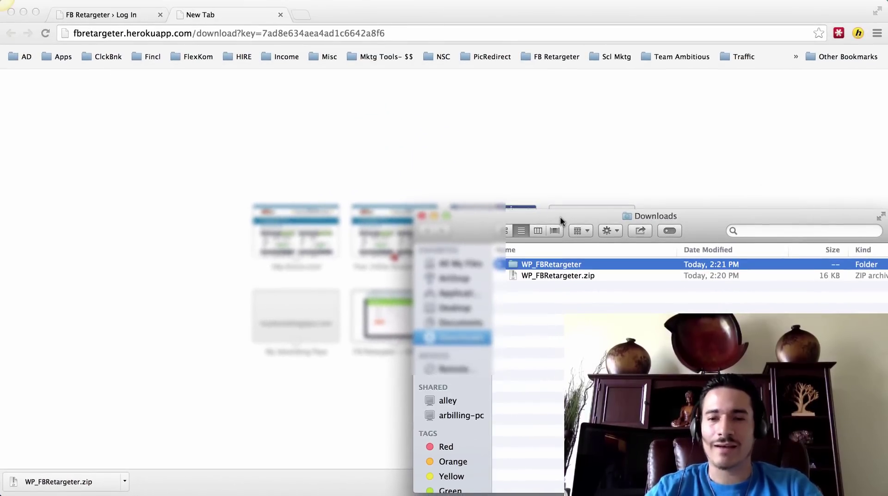
Move the Finder Downloads window aside and return to the FB Retargeter login tab
left_click_drag(728, 131, 810, 104)
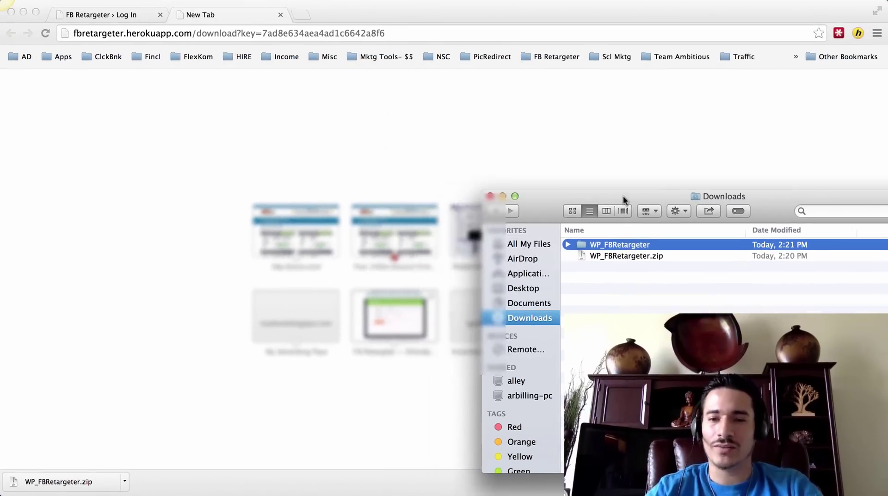
left_click_drag(623, 197, 656, 216)
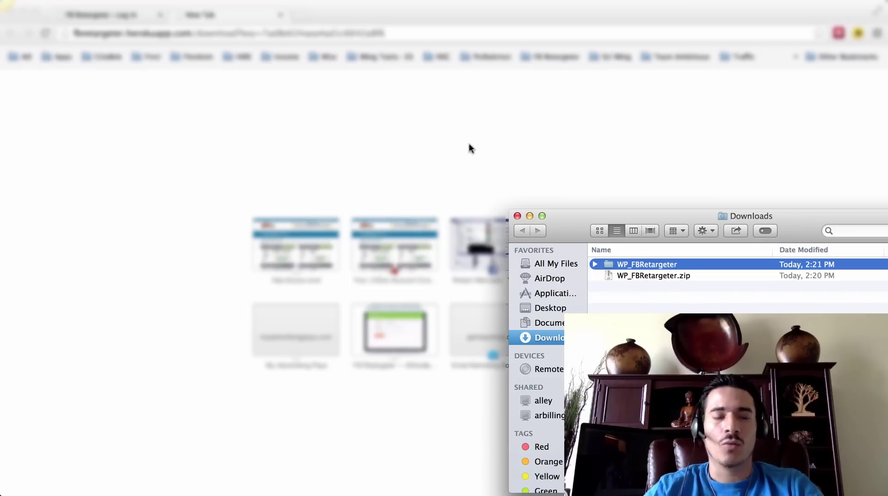
left_click(137, 21)
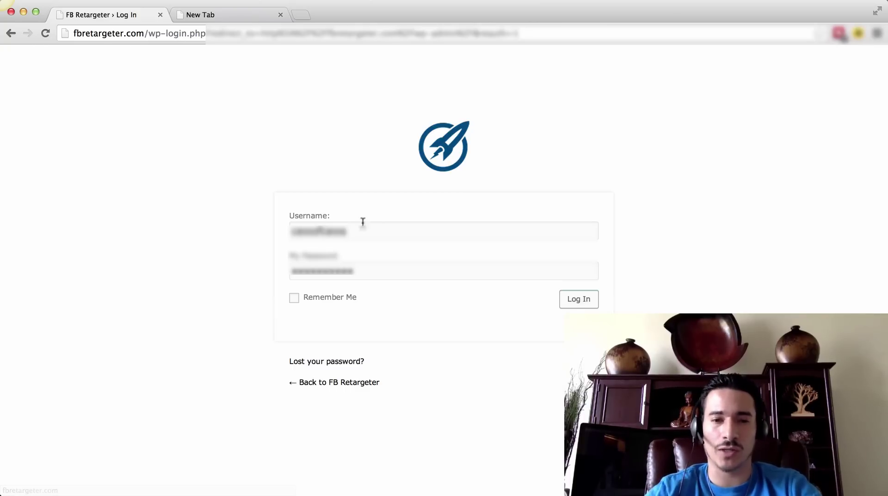
Log in to the FB Retargeter admin and go to Plugins > Installed Plugins
left_click(578, 300)
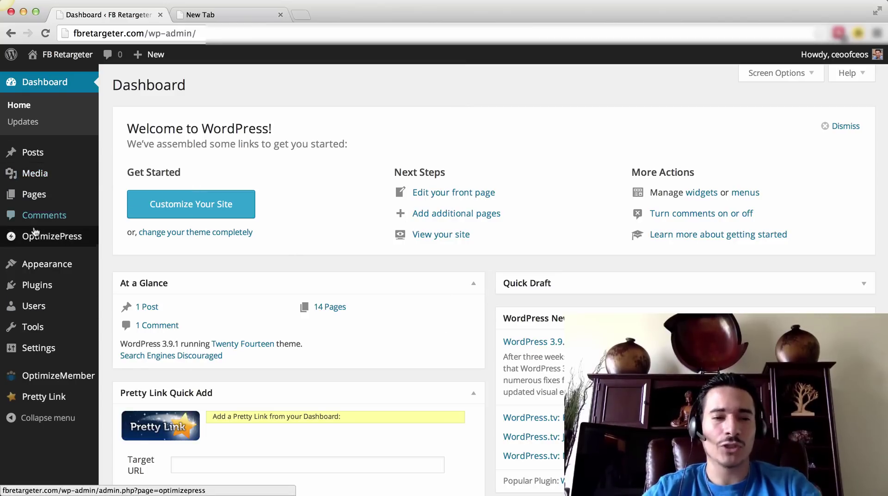
mouse_move(42, 292)
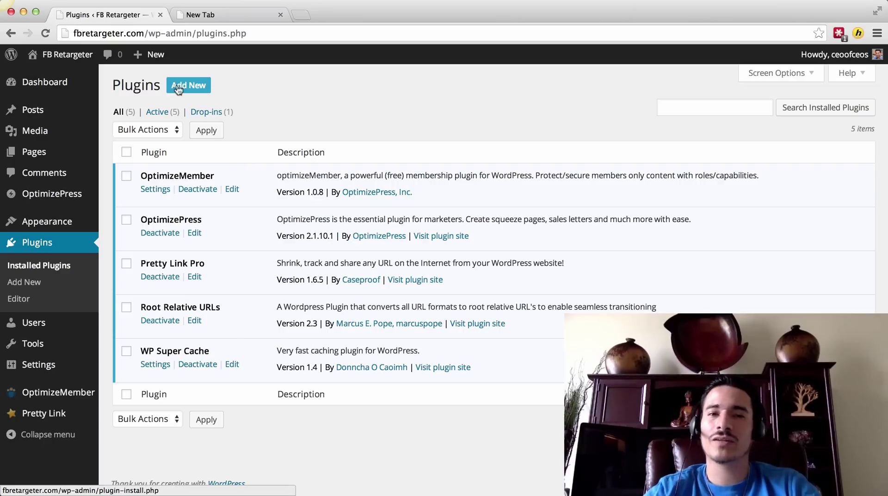
Via Add New > Upload, choose WP_FBRetargeter.zip from Downloads as the plugin file
left_click(194, 88)
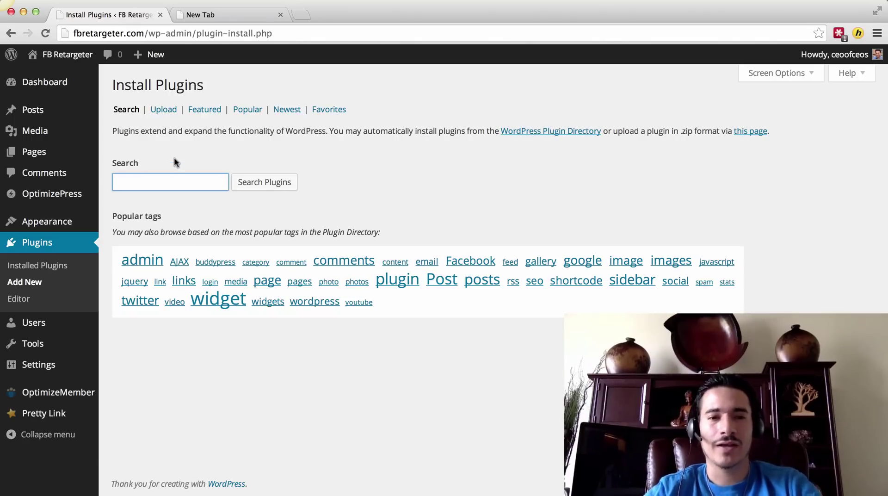
left_click(160, 111)
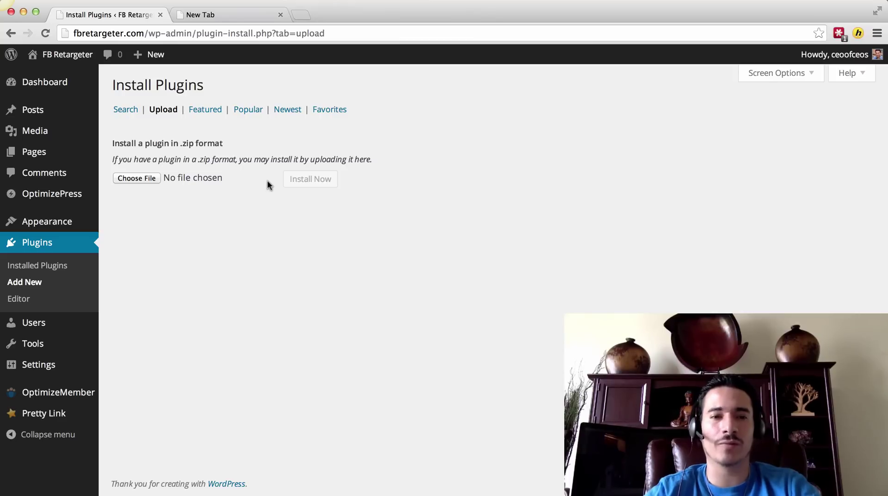
left_click(138, 178)
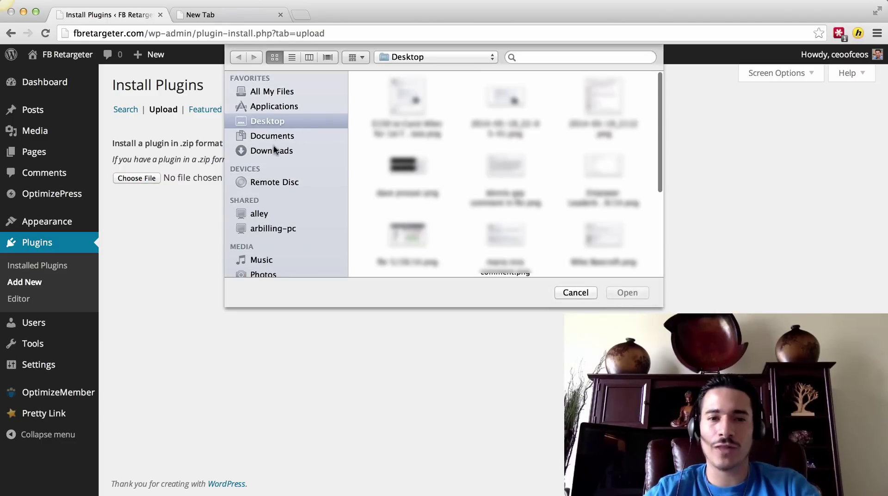
left_click(273, 151)
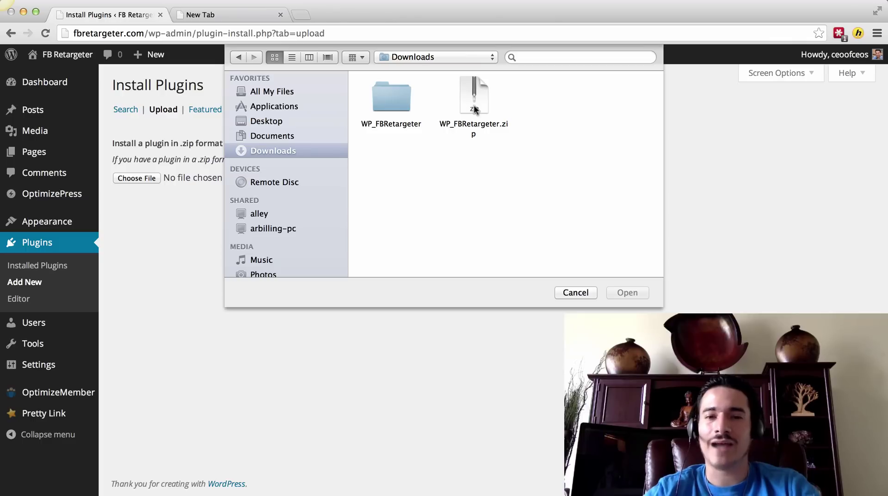
left_click(475, 110)
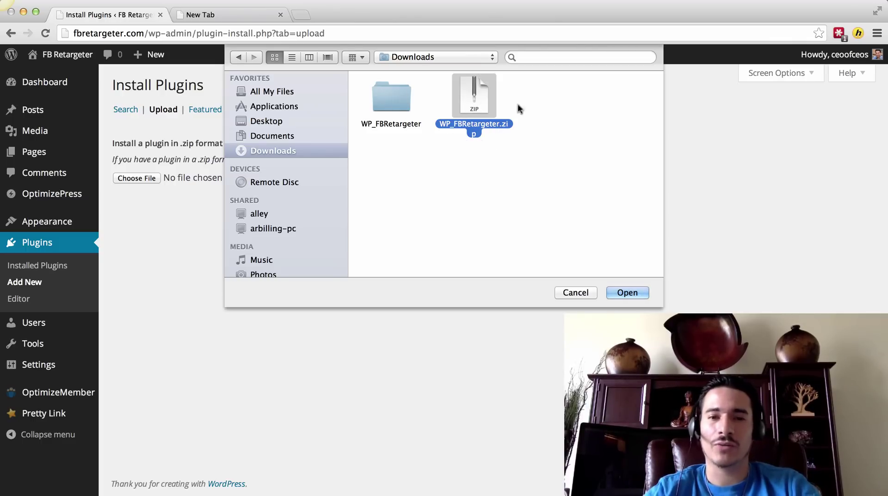
left_click(627, 293)
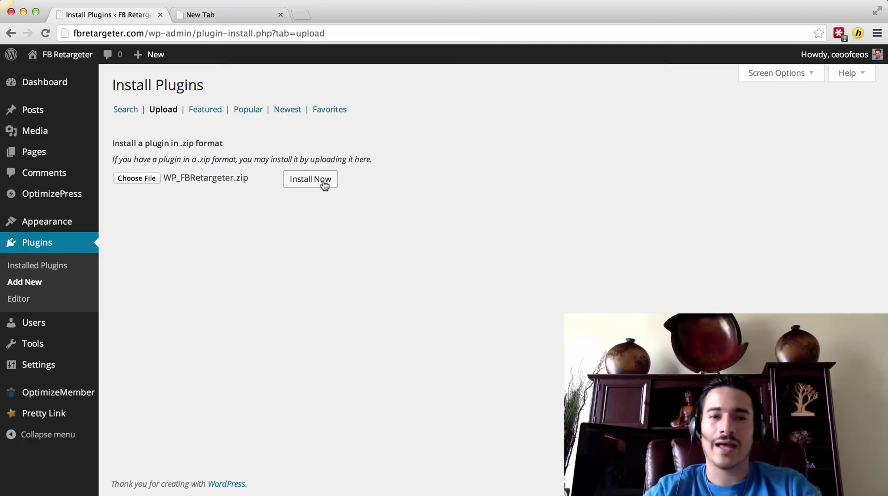
Install and activate WP_FBRetargeter, bringing up its FB Retargeter sidebar entry
left_click(311, 180)
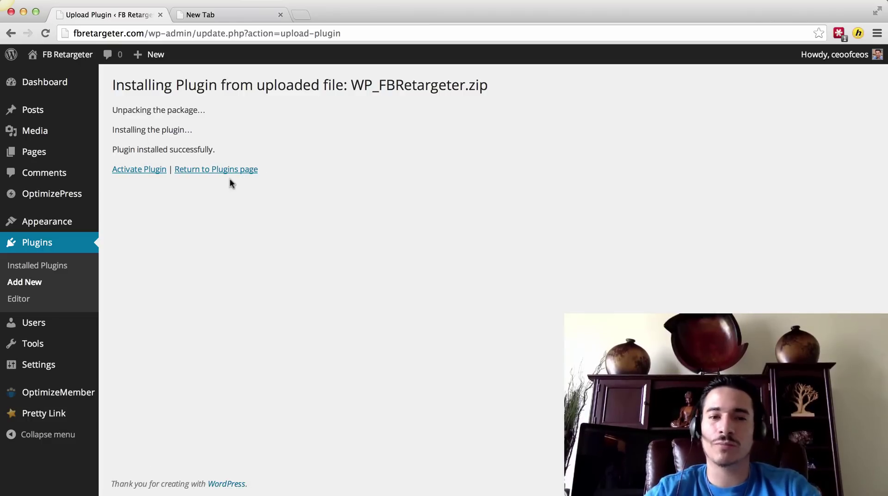
left_click(130, 171)
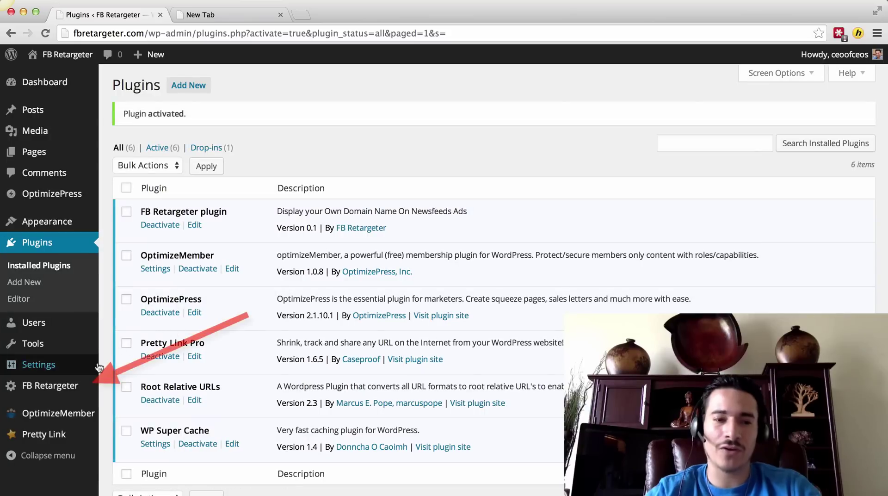
mouse_move(66, 393)
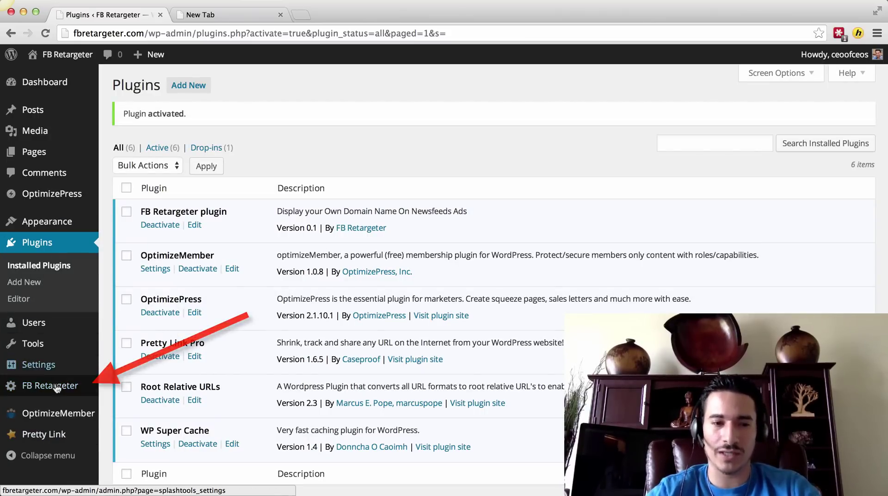
mouse_move(49, 385)
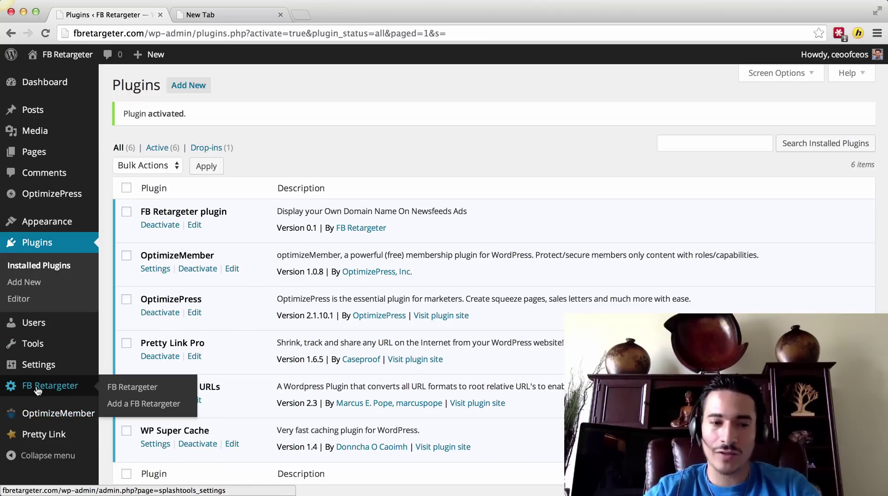
From the FB Retargeter page, choose Add beside My FB Retargeter Install
left_click(37, 389)
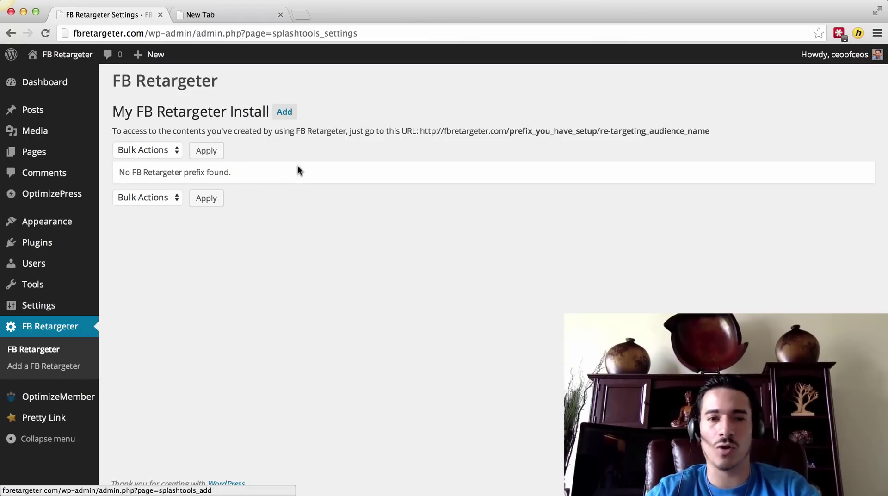
left_click(286, 112)
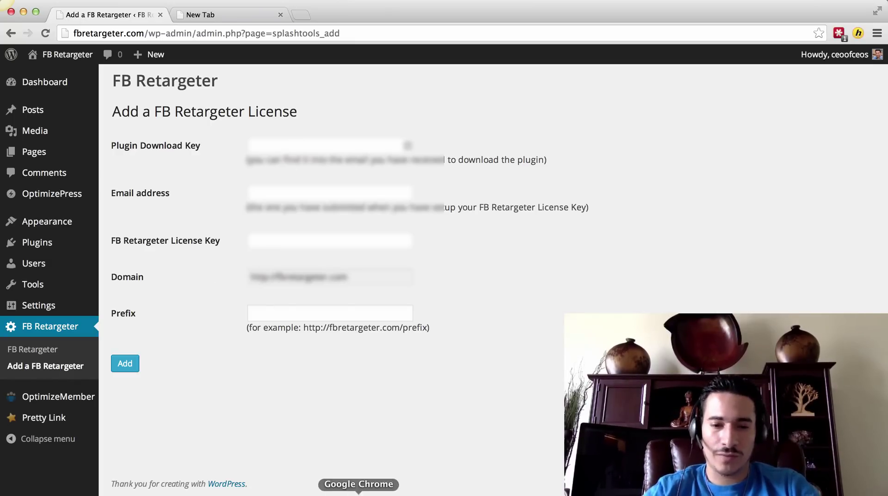
Paste the download key from the note into the Plugin Download Key field
left_click(202, 493)
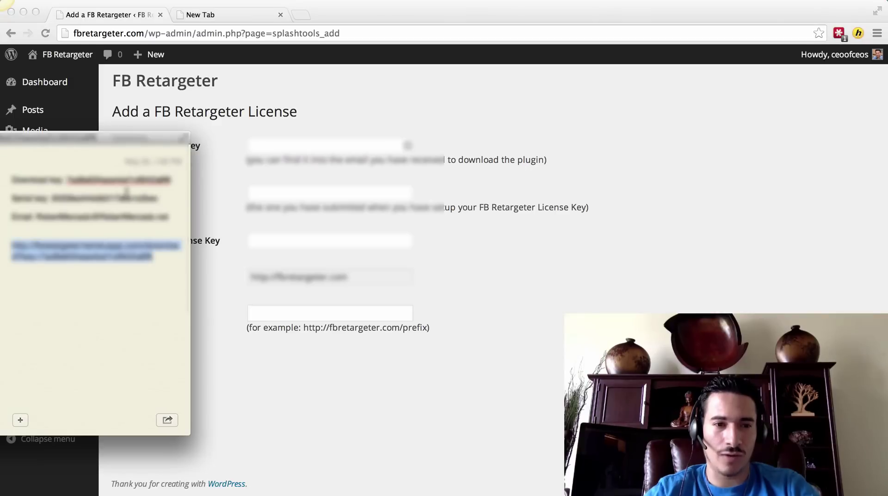
left_click_drag(171, 179, 63, 179)
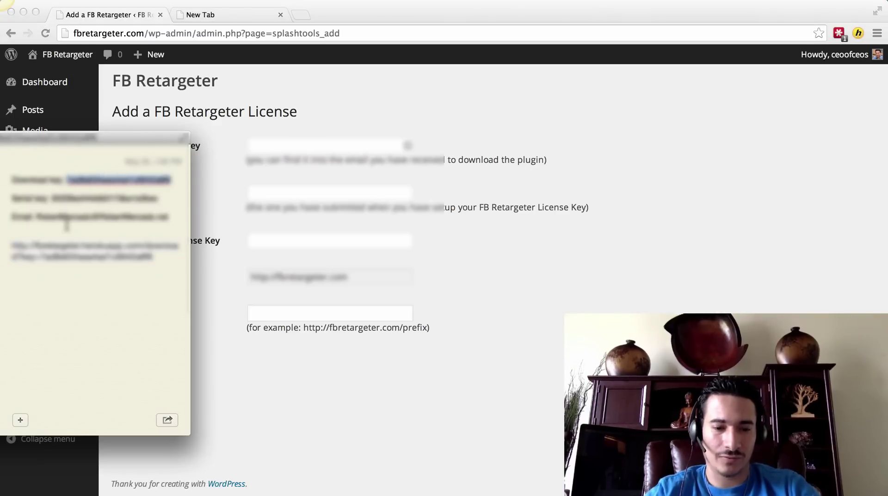
left_click(276, 145)
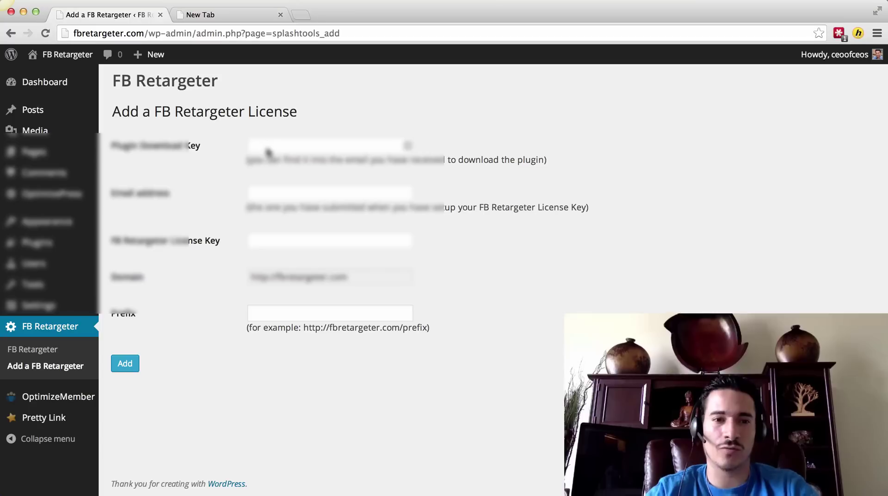
key("super+v")
key("super+v")
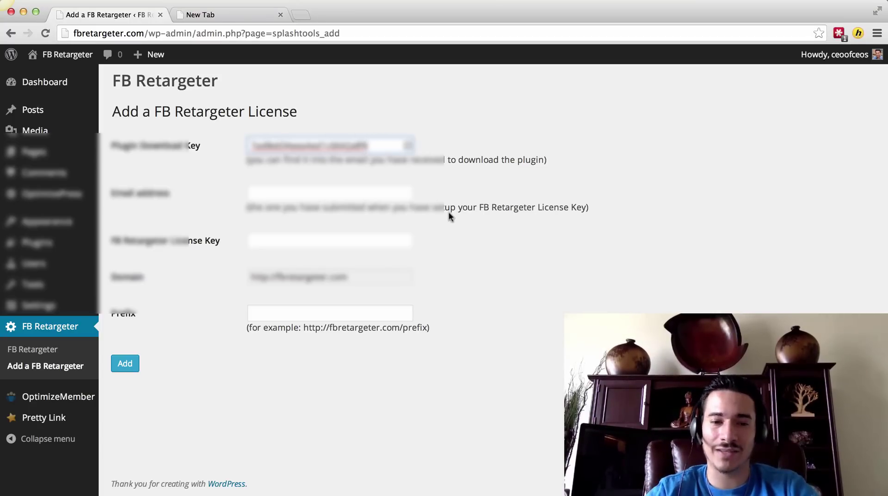
Paste the note's serial key into the FB Retargeter License Key field
left_click(202, 489)
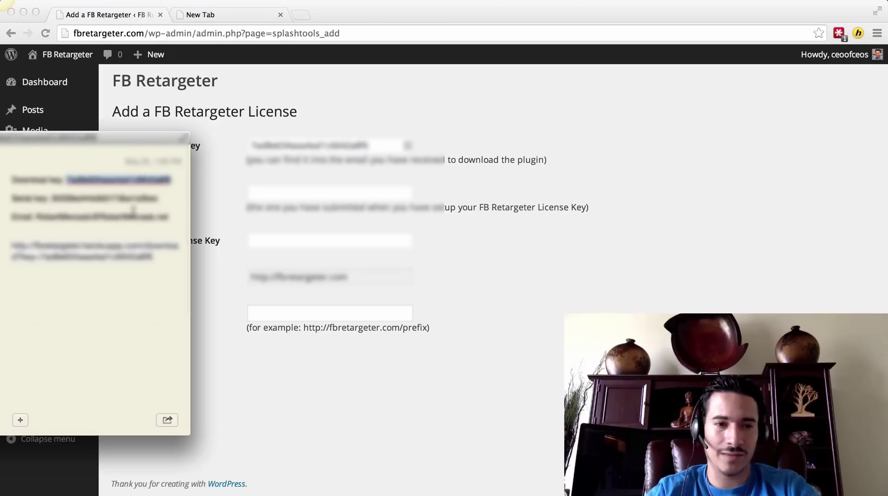
left_click_drag(161, 198, 63, 198)
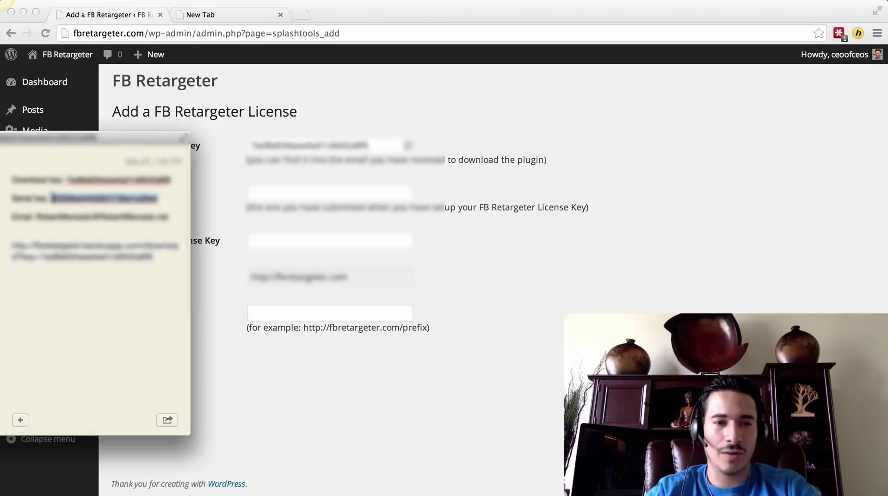
left_click(260, 205)
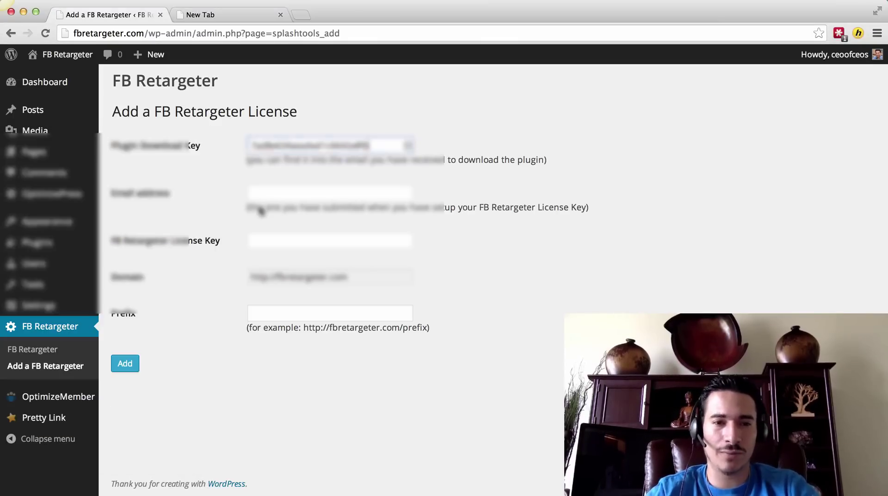
left_click(266, 244)
key("super+v")
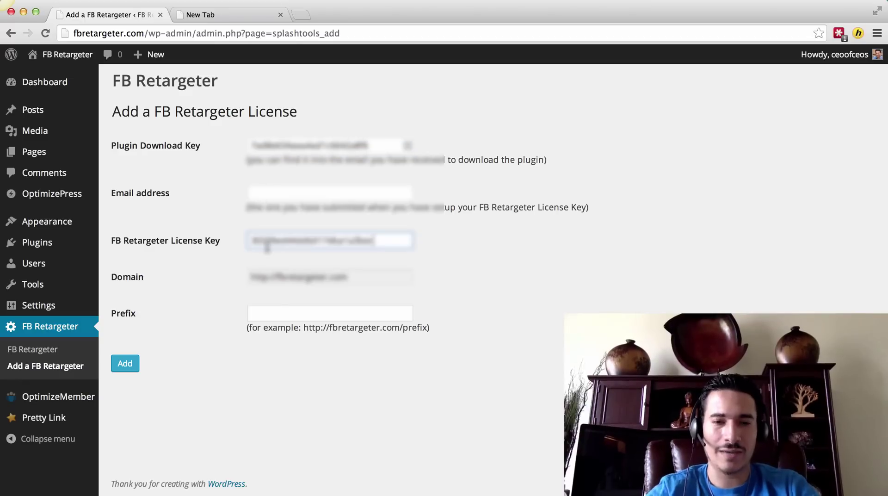
Paste the email address from the note into the Email address field
left_click(202, 490)
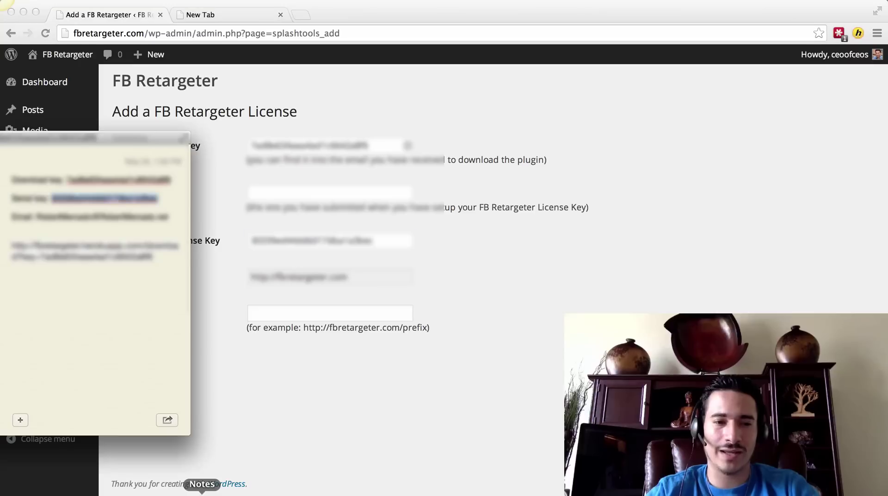
left_click_drag(170, 216, 40, 214)
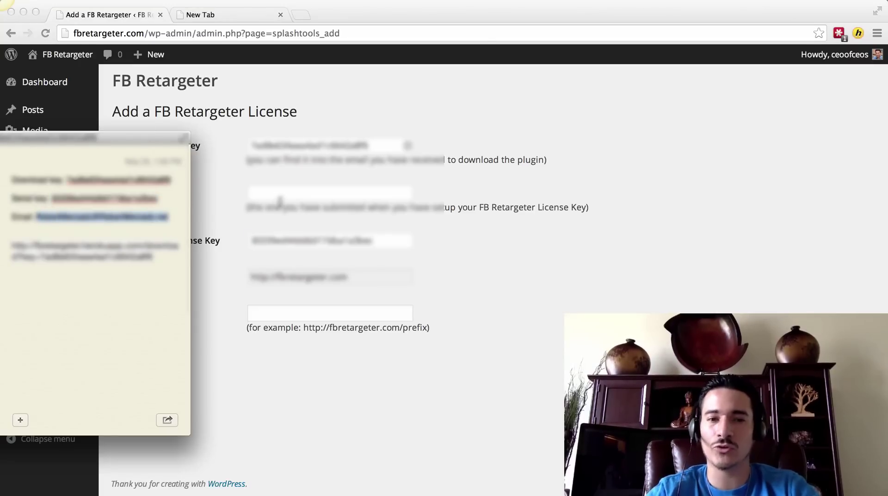
left_click(280, 194)
key("super+v")
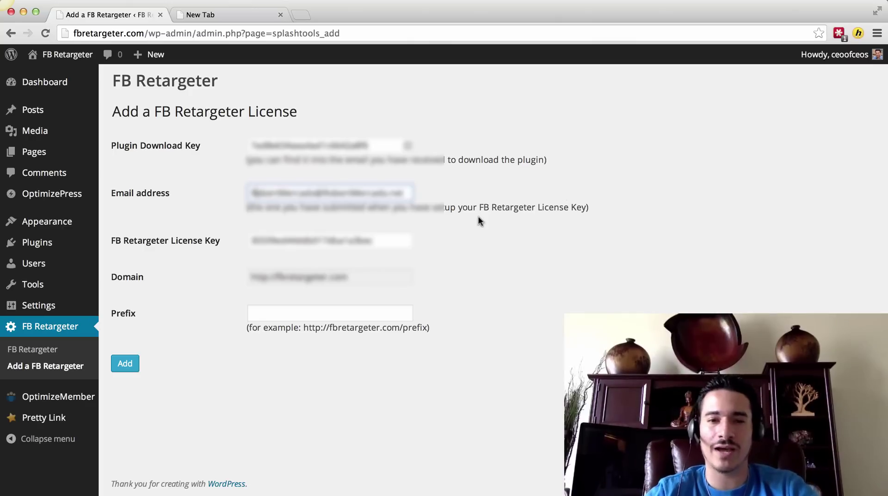
Add the license with prefix 'go' and tick 'don't display next sign in' on the promo
left_click(273, 312)
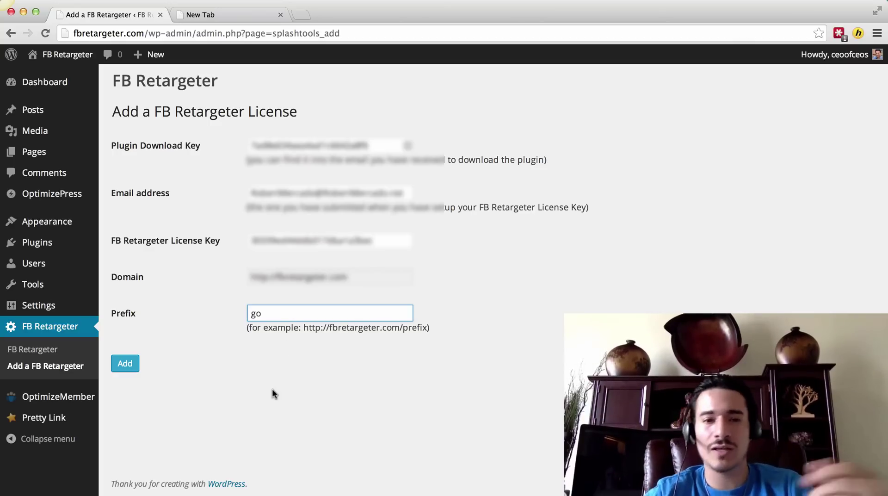
left_click(125, 363)
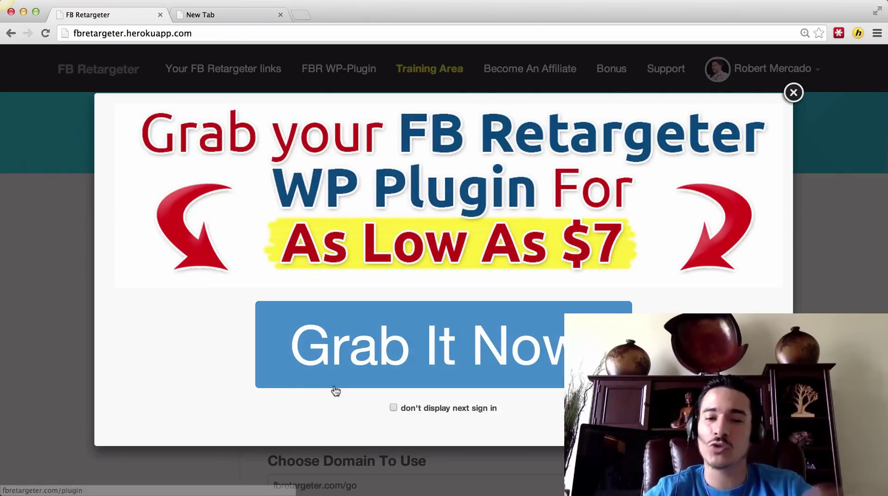
left_click(393, 406)
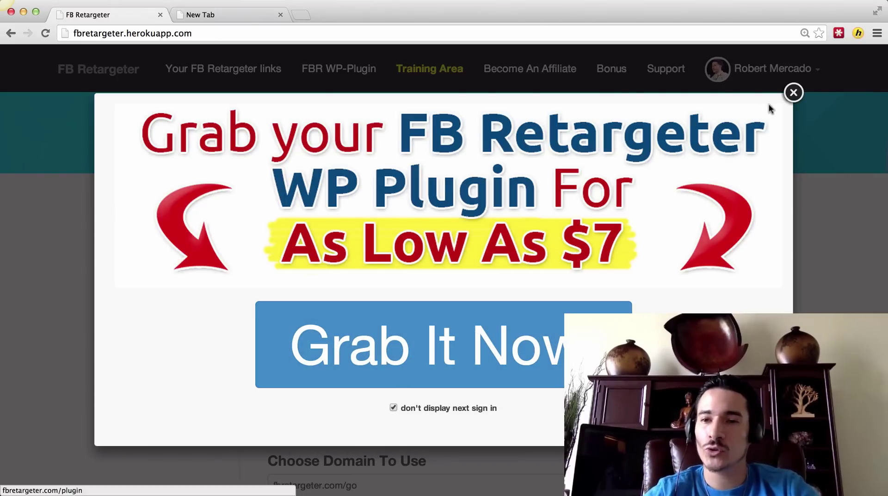
Close the plugin promo and scroll to the Re-Targeting Audience form
left_click(793, 92)
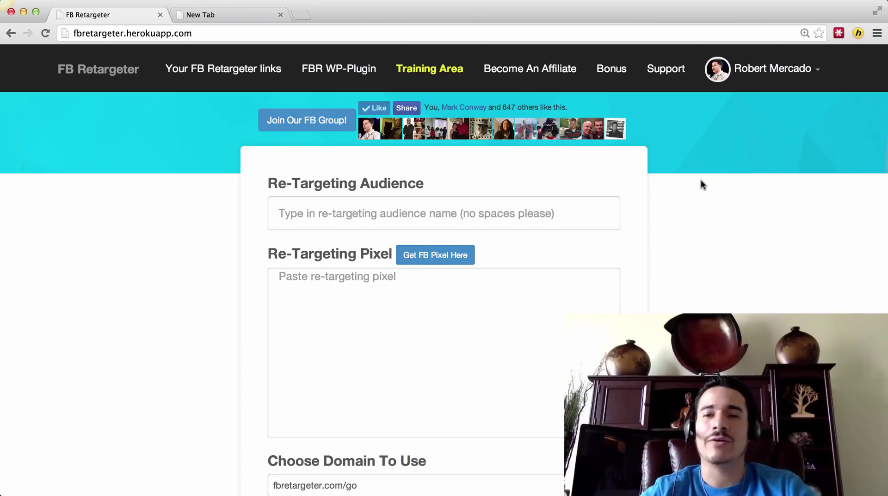
scroll(701, 180, "down", 2)
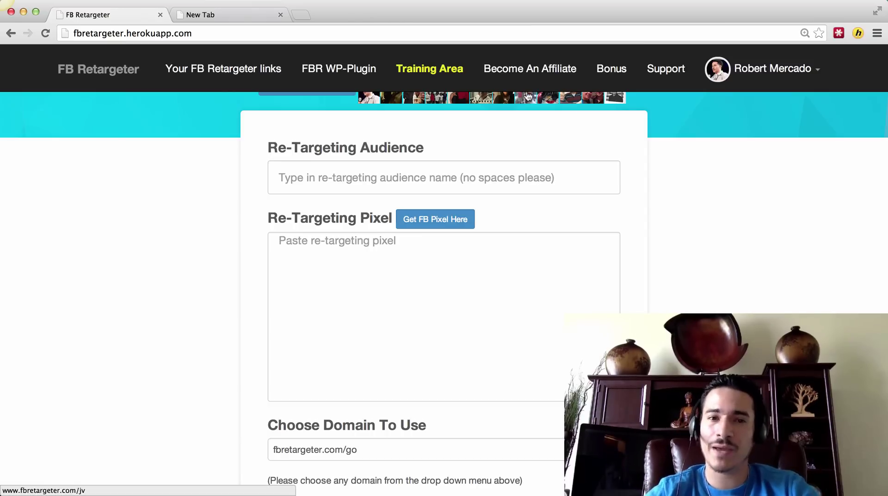
scroll(194, 162, "up", 1)
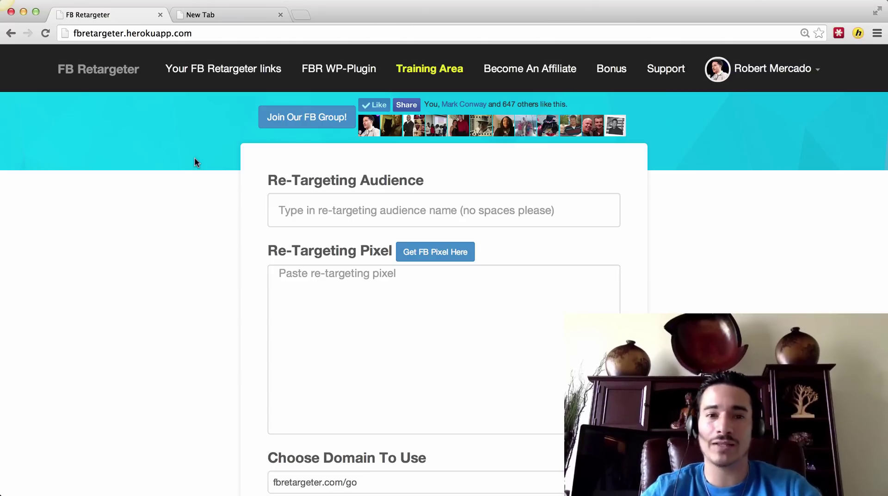
scroll(194, 157, "down", 3)
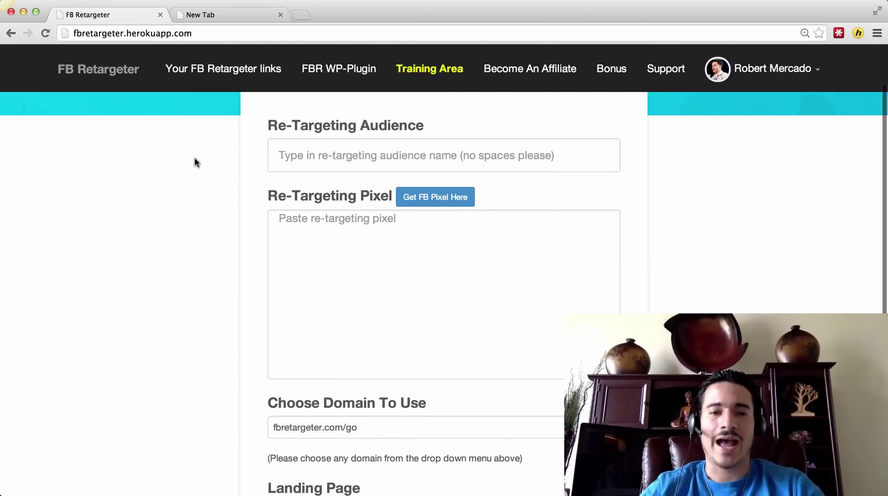
scroll(194, 162, "down", 1)
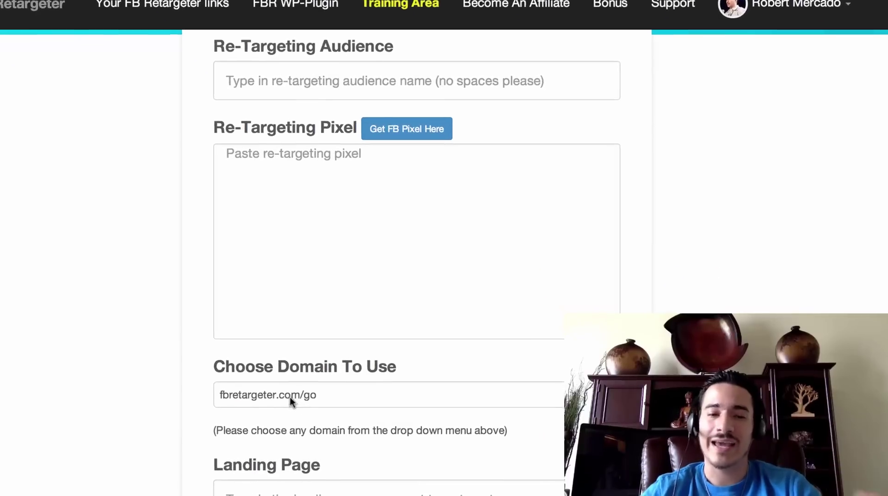
left_click(290, 395)
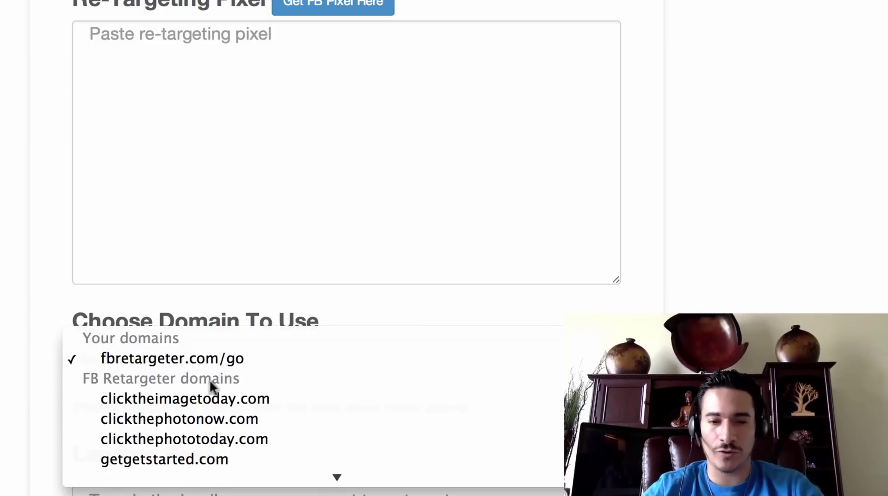
left_click(143, 359)
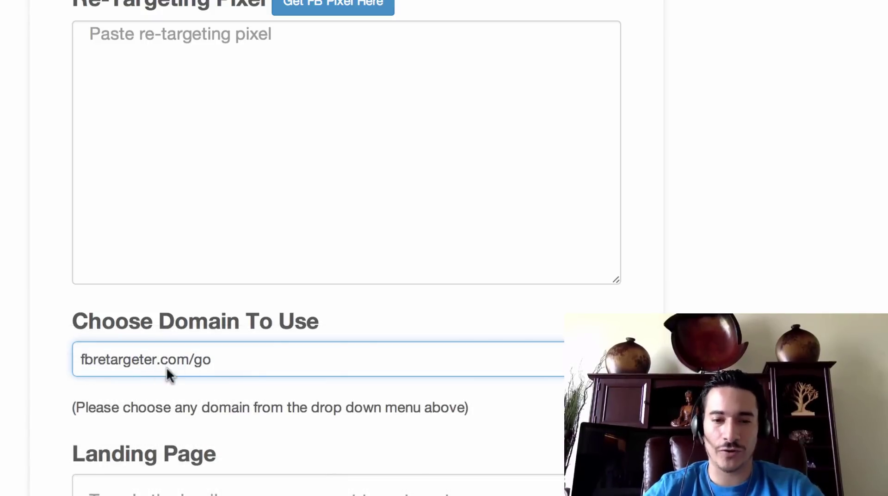
scroll(19, 171, "up", 3)
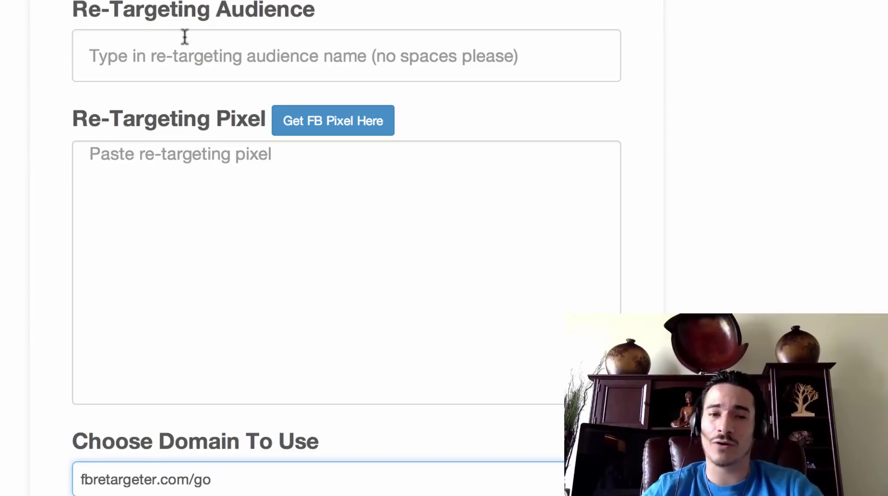
Enter fbrtest as the Re-Targeting Audience name and follow Get FB Pixel Here to Facebook Audiences
left_click(184, 44)
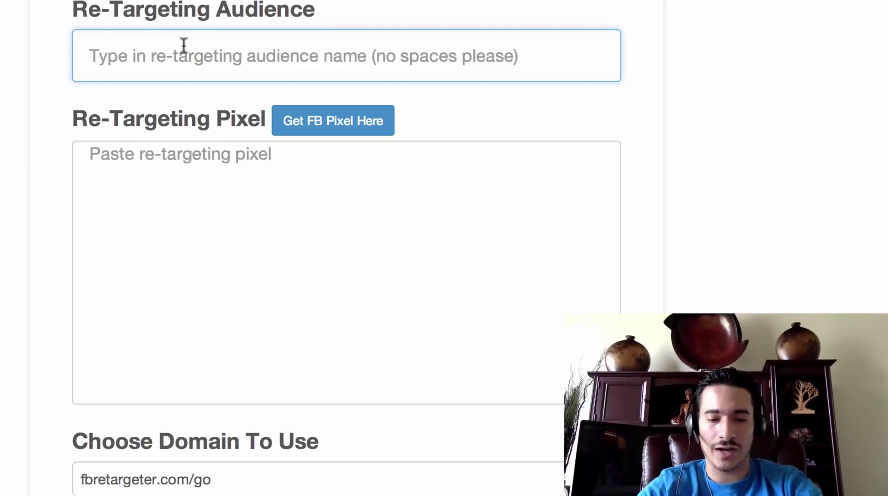
type("fbrtest")
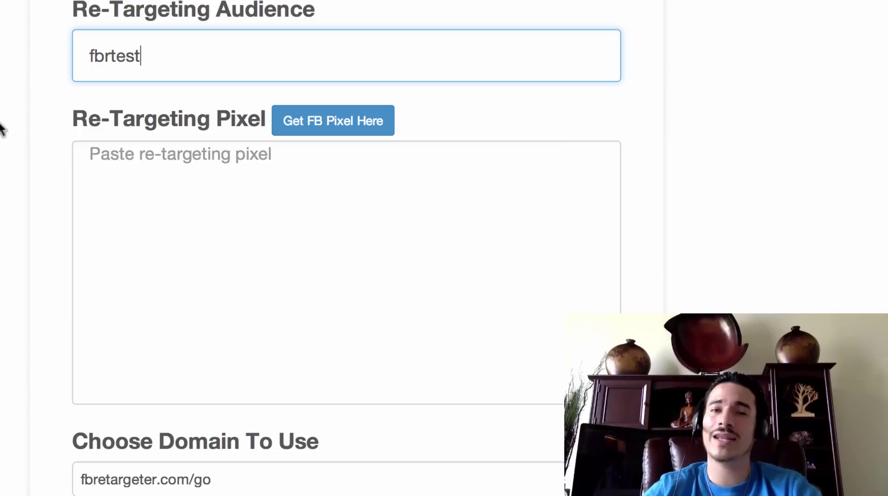
left_click(135, 221)
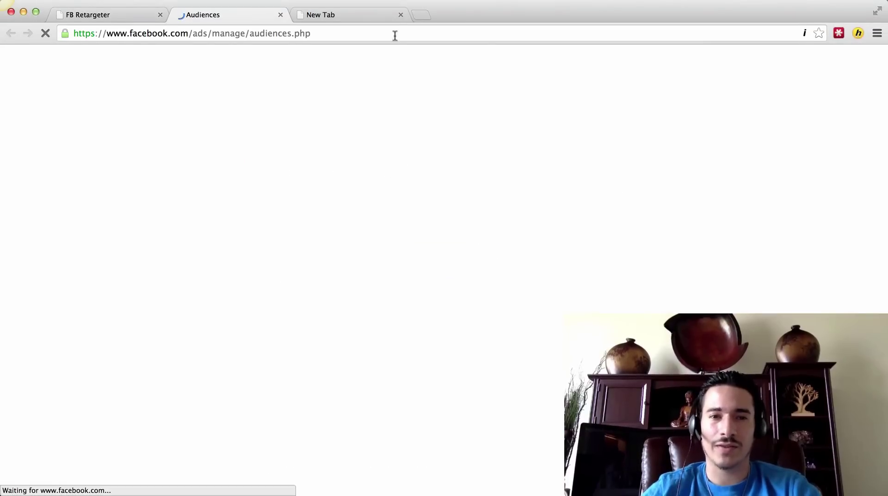
Close the spare empty tab and start a new Custom Audience in Facebook Audiences
left_click(400, 15)
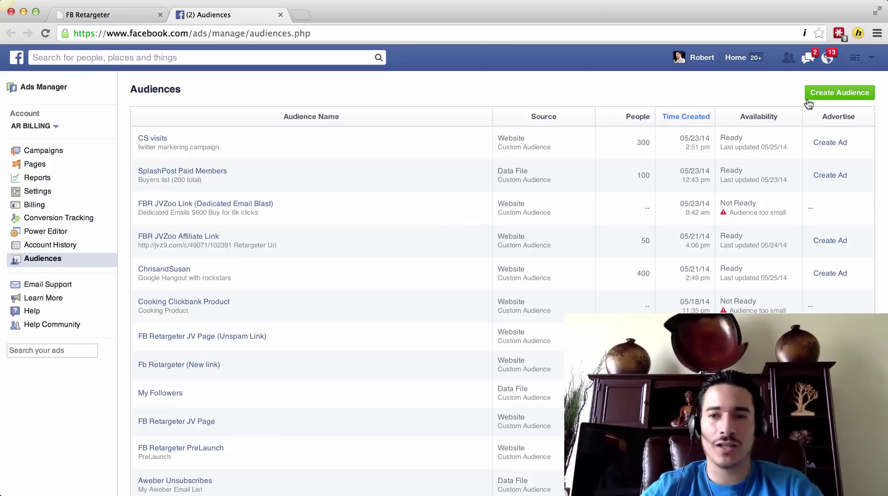
left_click(823, 95)
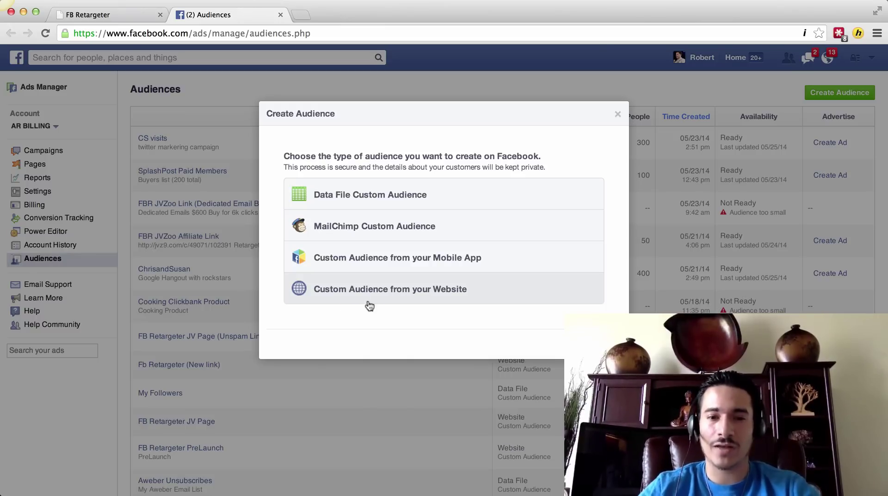
Create a Website custom audience named fbrtest, described 'video tutorial test', and select its pixel code
left_click(412, 288)
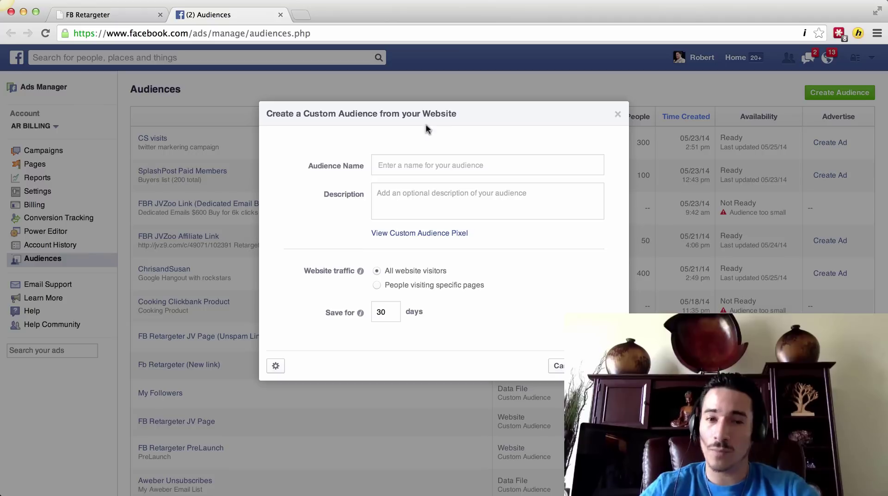
left_click(411, 164)
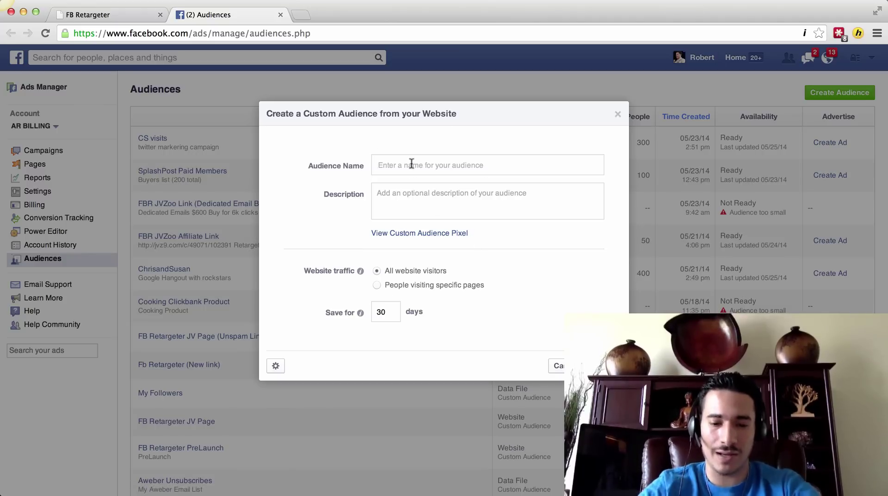
type("fbrtest")
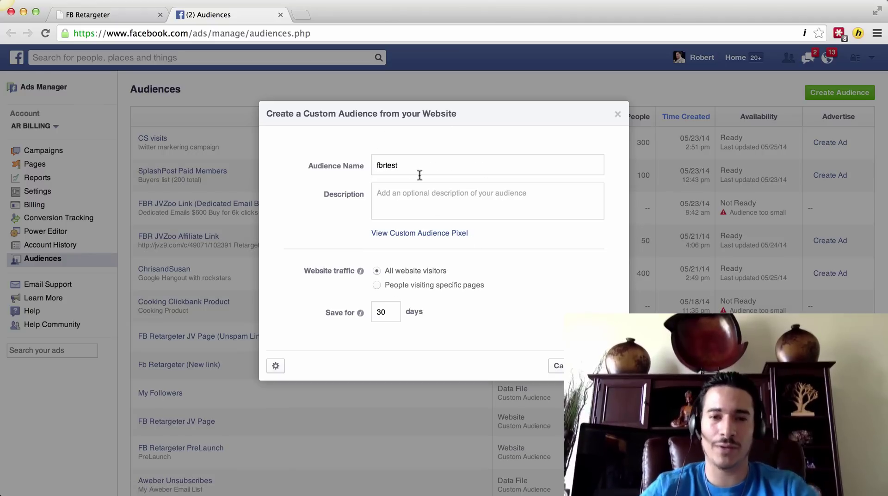
left_click(432, 200)
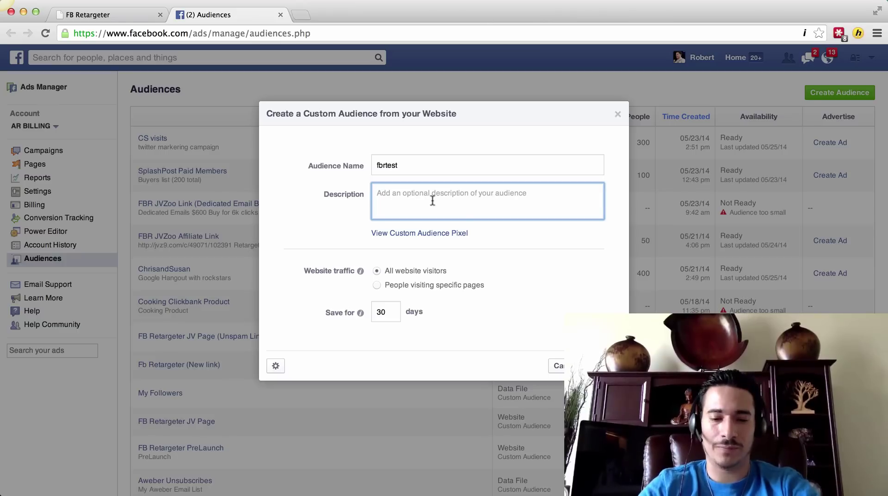
type("video tutorial test")
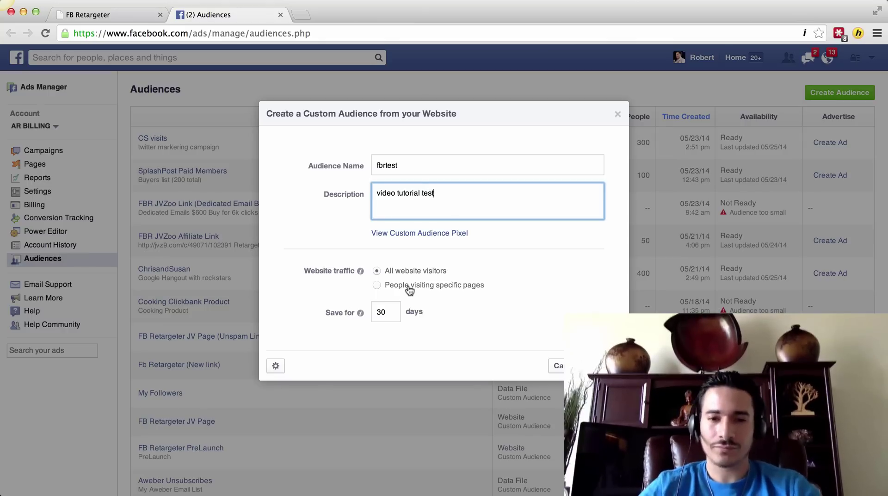
left_click(415, 234)
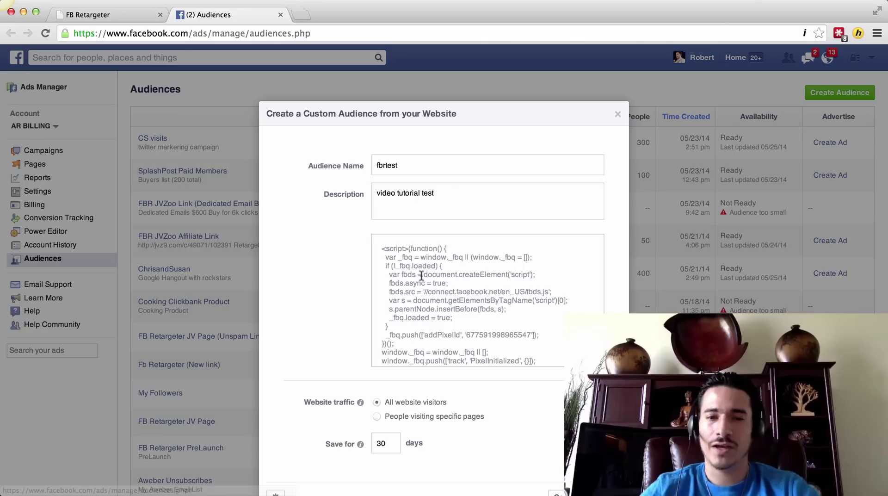
left_click(421, 275)
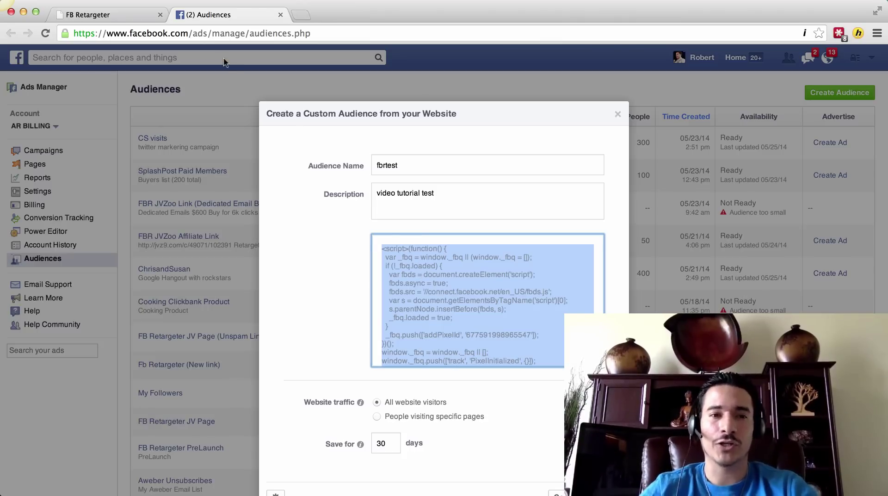
Paste the Facebook pixel code into FB Retargeter's Re-Targeting Pixel field, then focus Landing Page
left_click(121, 19)
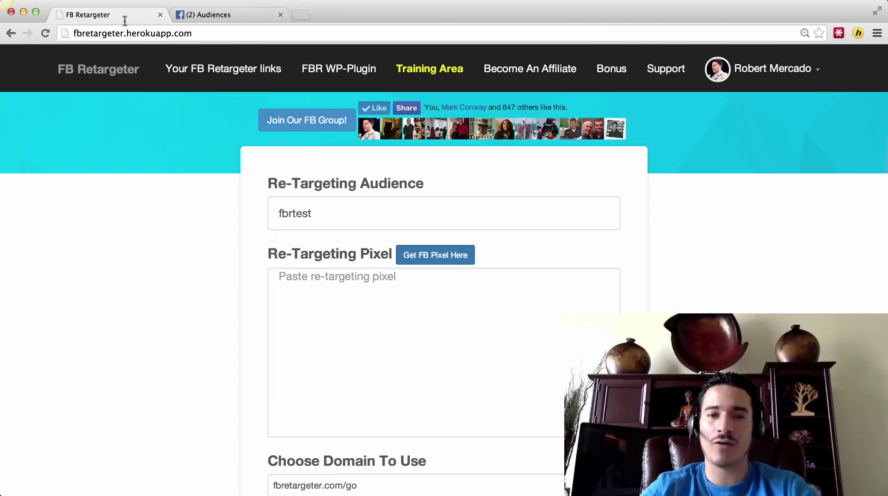
left_click(354, 301)
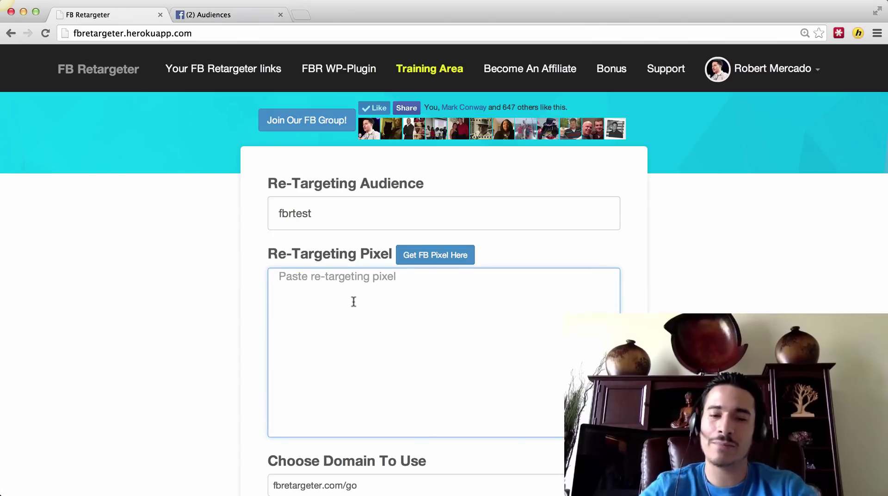
key("super+v")
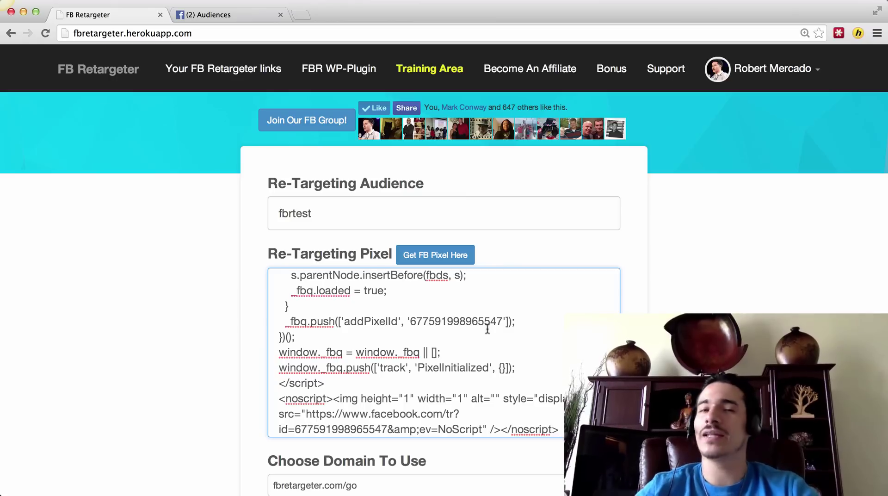
scroll(714, 312, "down", 5)
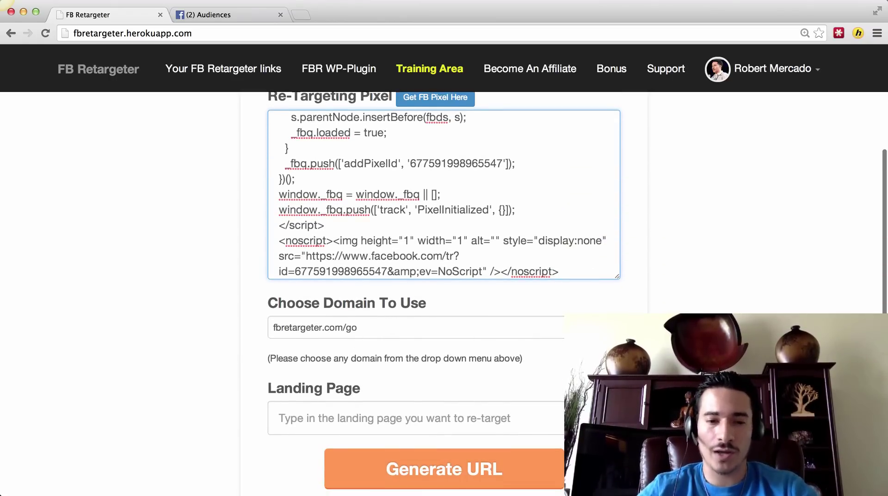
scroll(393, 347, "down", 2)
left_click(394, 343)
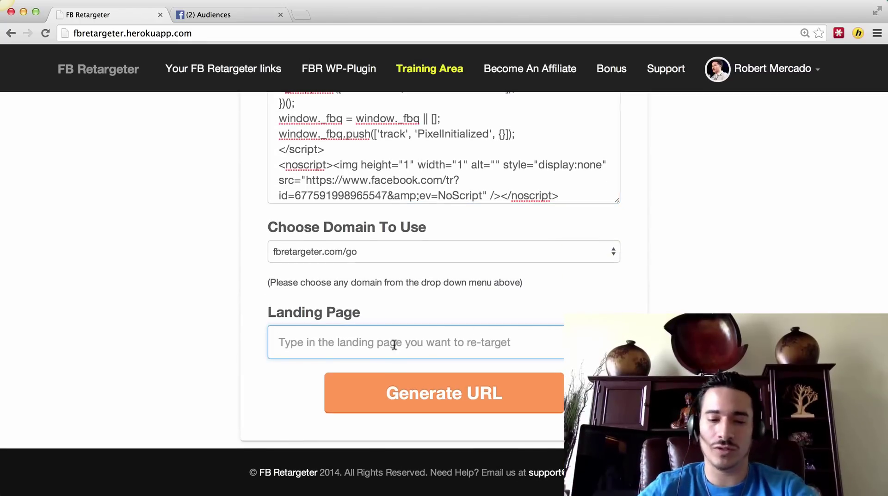
type("www")
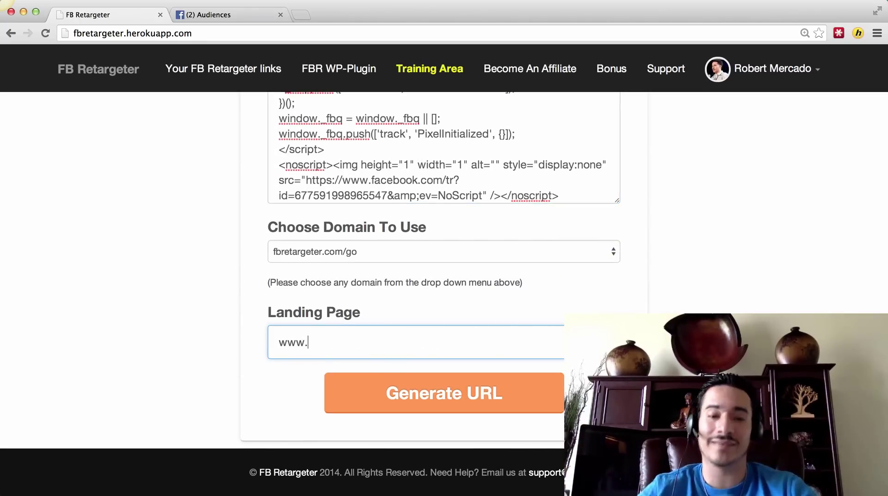
type(".robert")
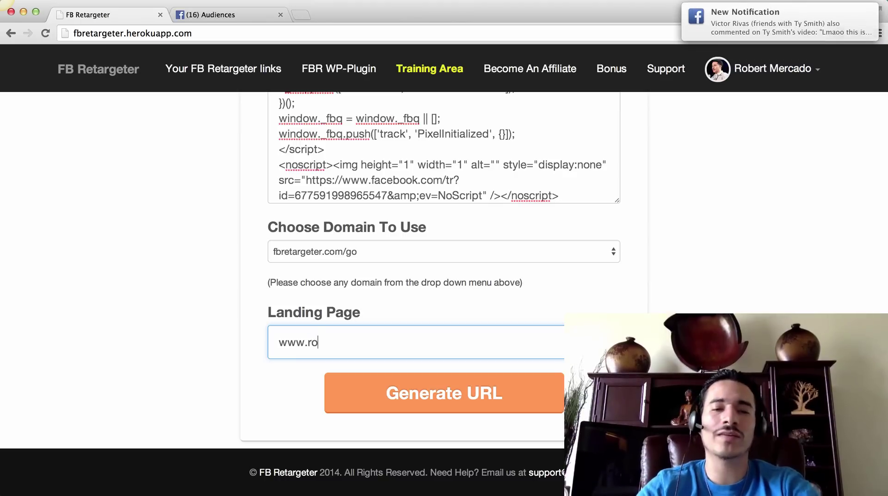
key("BackSpace")
key("BackSpace")
key("BackSpace")
key("BackSpace")
key("BackSpace")
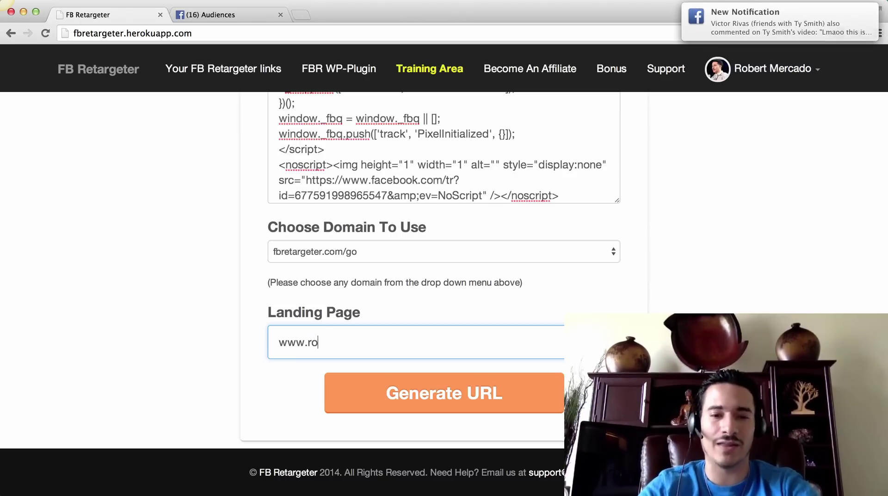
type("therro")
key("BackSpace")
key("BackSpace")
type("obertmeracdi")
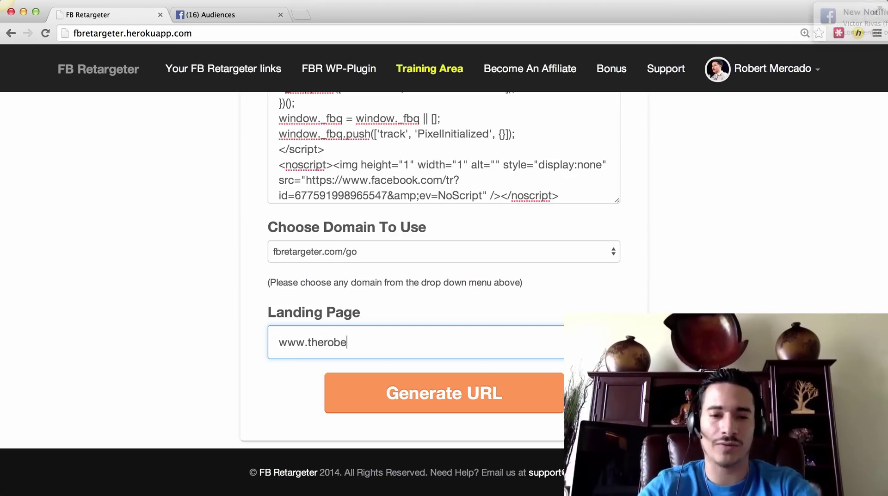
key("BackSpace")
key("BackSpace")
key("BackSpace")
key("BackSpace")
type("cadoc.om")
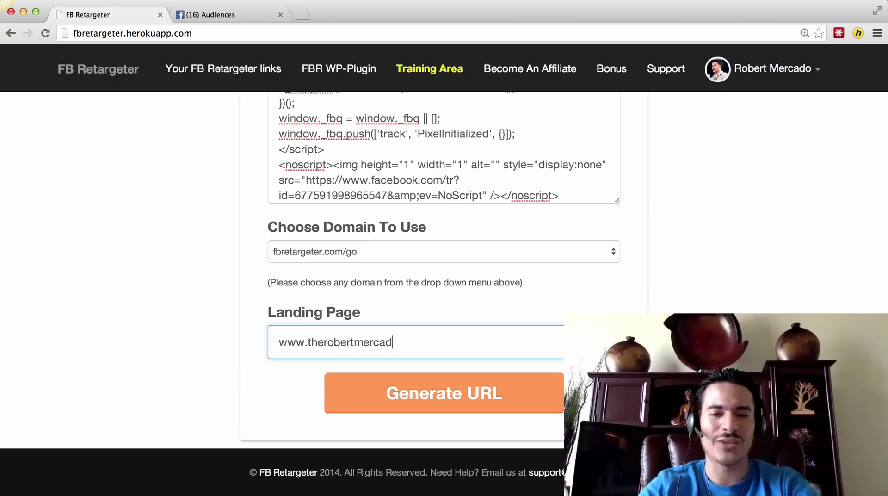
key("BackSpace")
key("BackSpace")
key("BackSpace")
key("BackSpace")
type(".com")
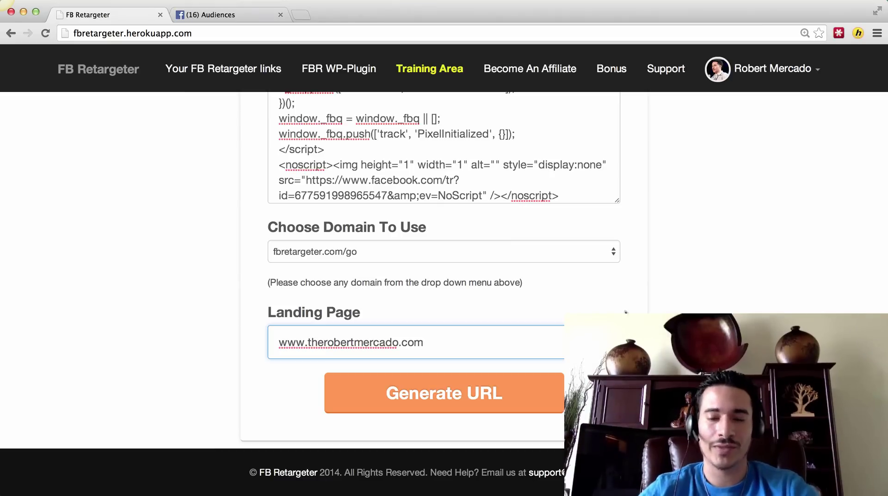
Generate the fbretargeter.com/go/fbrtest URL and copy it to the clipboard
right_click(433, 405)
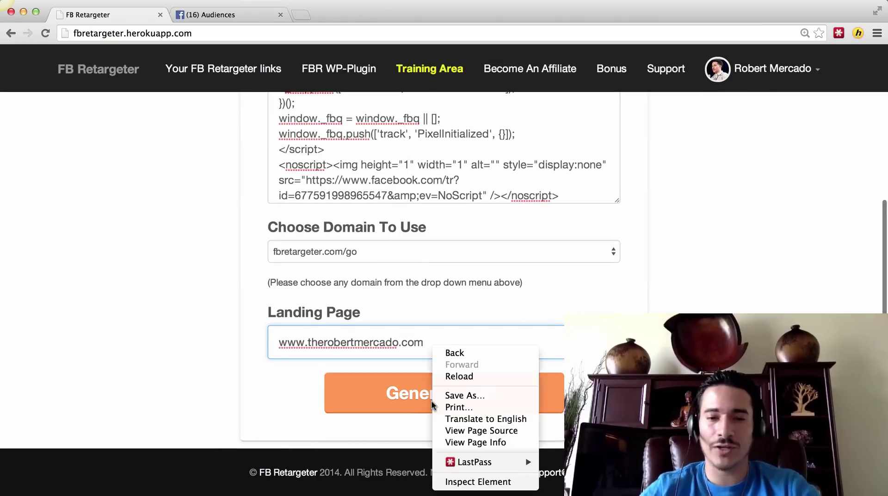
left_click(404, 401)
left_click(404, 400)
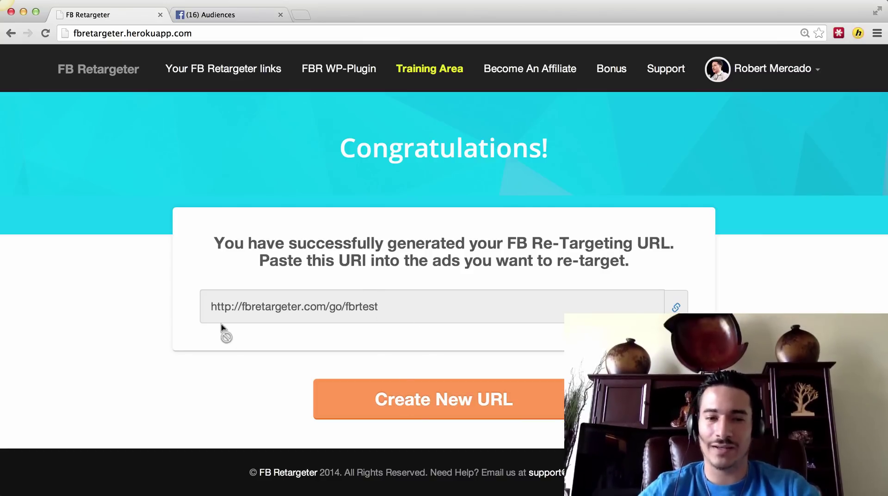
left_click(677, 308)
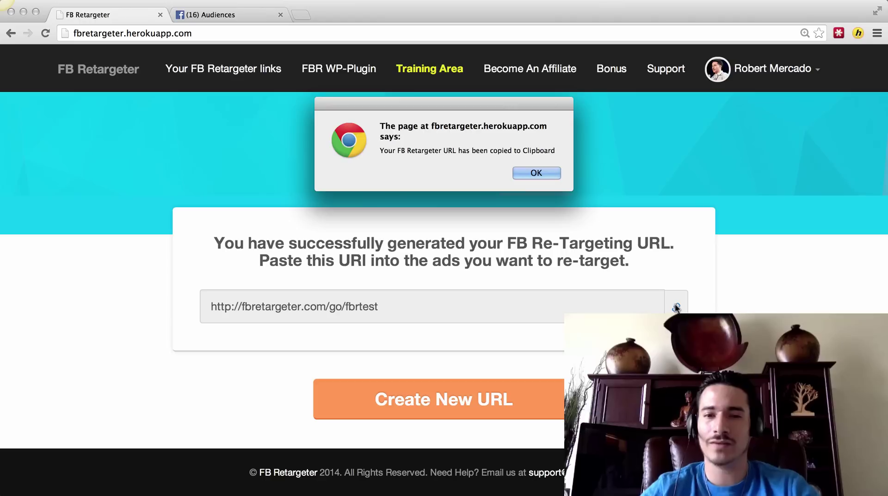
left_click(551, 177)
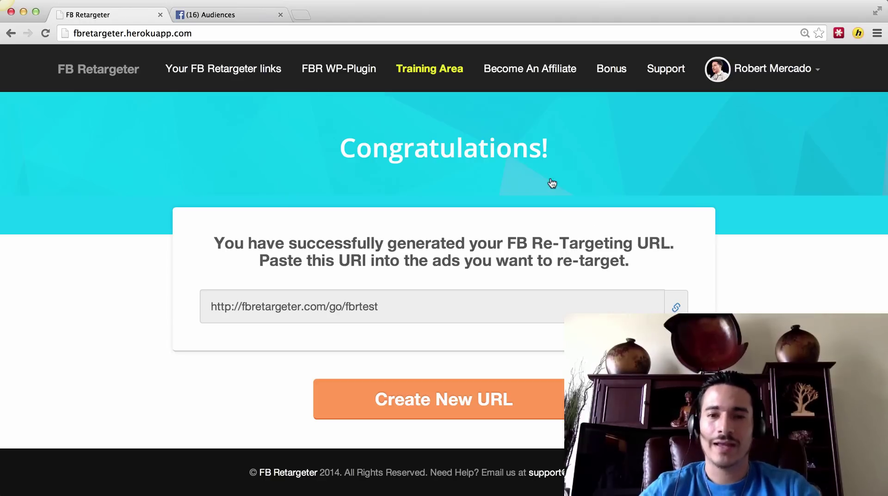
Load the copied fbretargeter.com/go/fbrtest URL in a new browser tab
left_click(305, 14)
key("super+v")
key("Return")
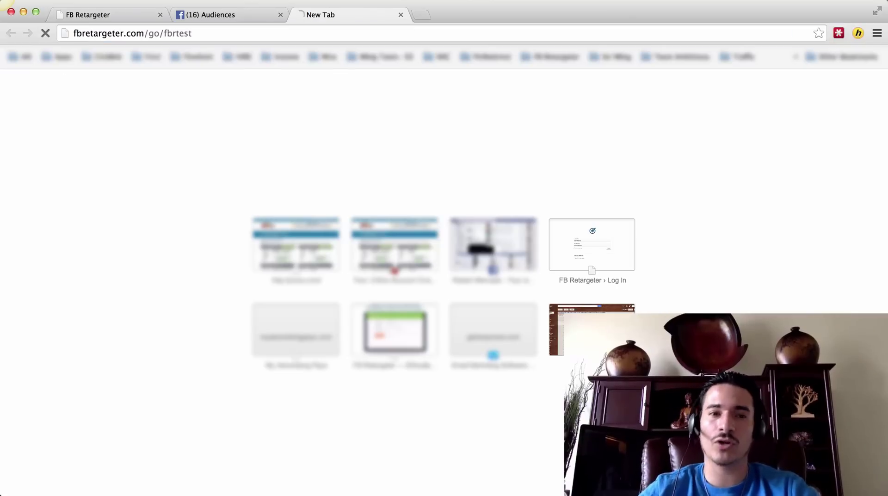
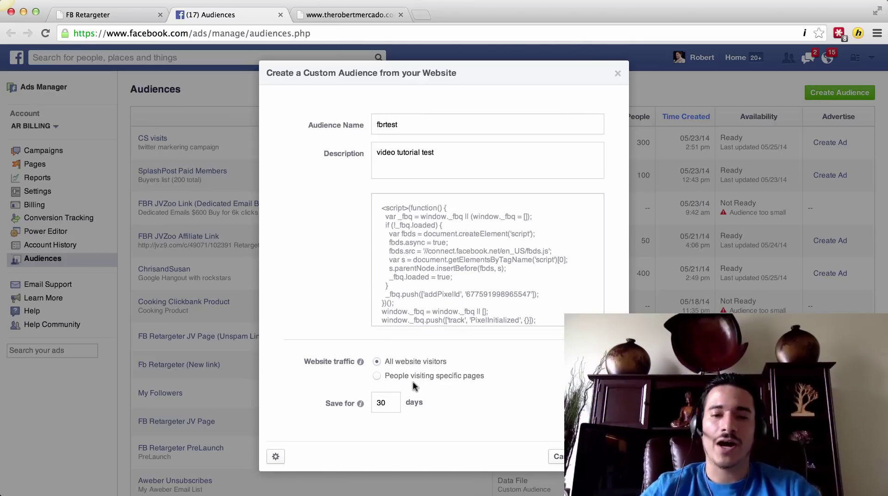
Set 'Save for' to 180 days, create the fbrtest audience, and dismiss the confirmation
left_click_drag(391, 404, 368, 404)
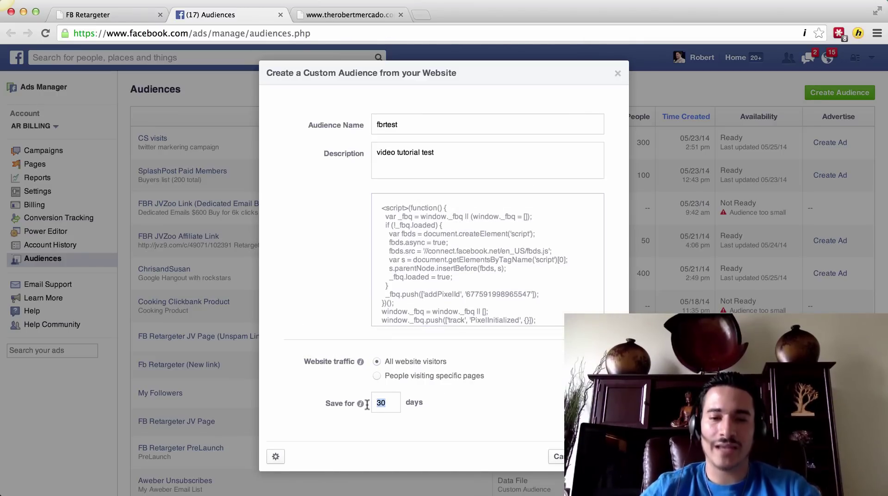
type("180")
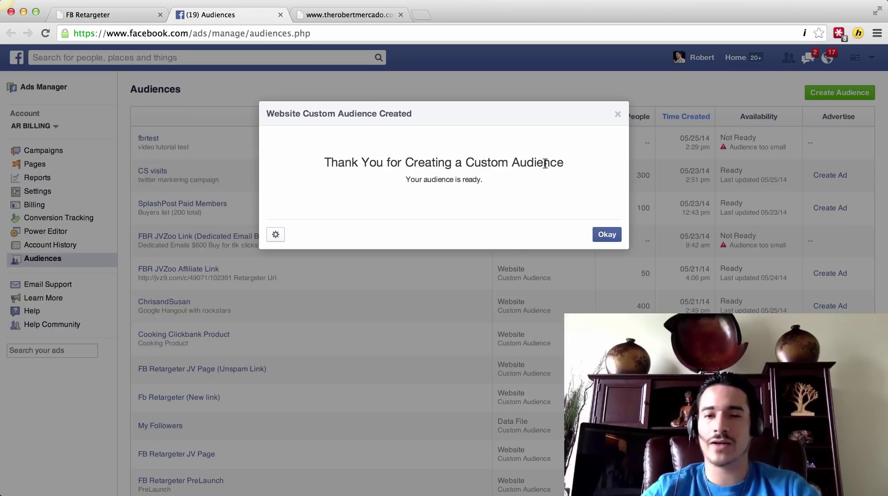
left_click(606, 234)
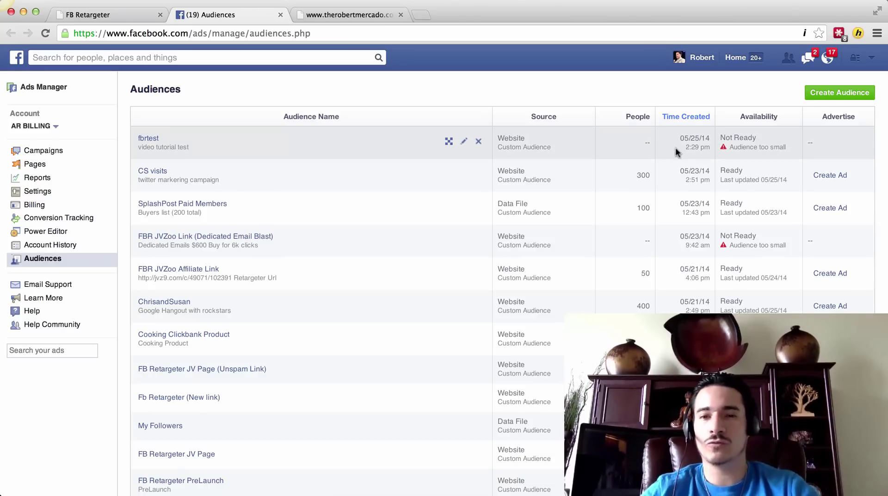
View the FB Retargeter links list showing the fbrtest link to therobertmercado.com
left_click(92, 17)
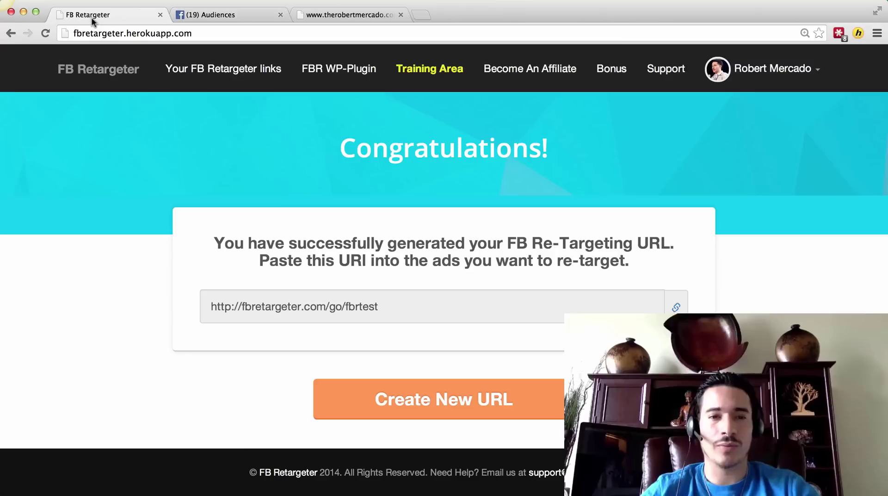
left_click(215, 73)
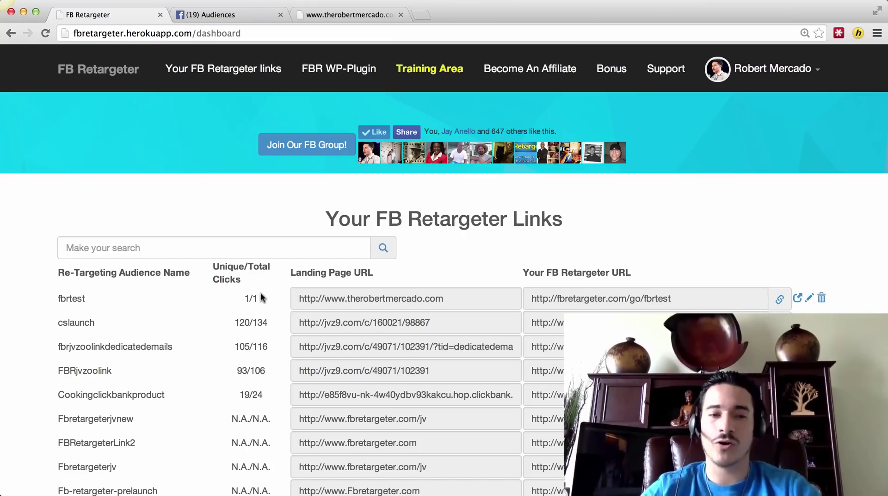
left_click(234, 16)
View the therobertmercado.com landing page and try the fbretargeter.com suggestion in a new tab
left_click(342, 15)
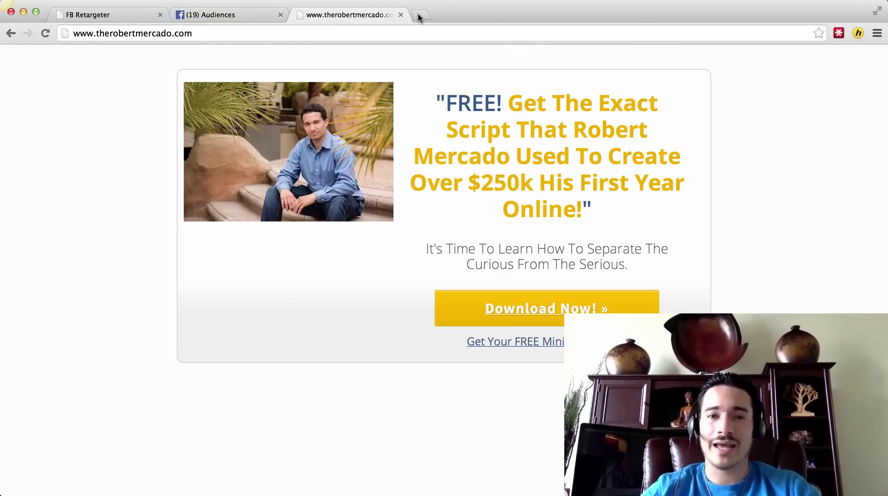
left_click(418, 15)
type("fbre")
key("Return")
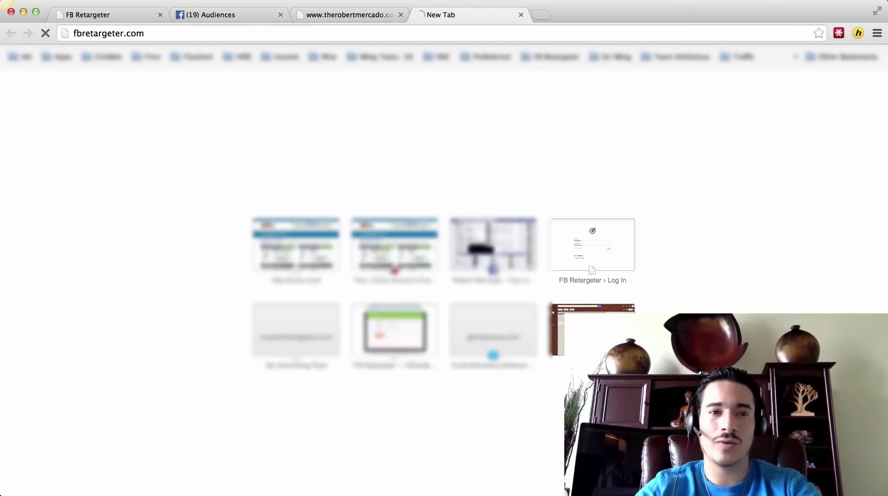
left_click(519, 17)
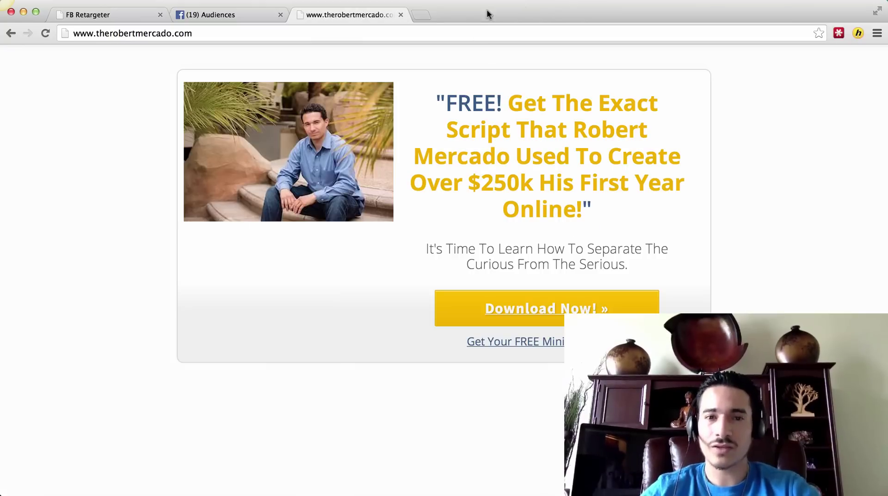
Enter fbretargeter.com in a fresh tab and choose its /wp-admin suggestion
left_click(427, 16)
type("retargeter.com")
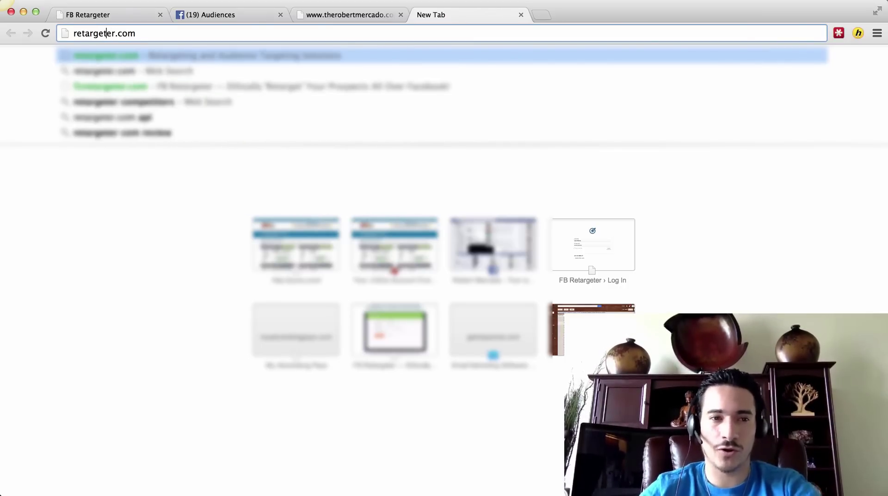
key("Left")
key("Left")
type("fb")
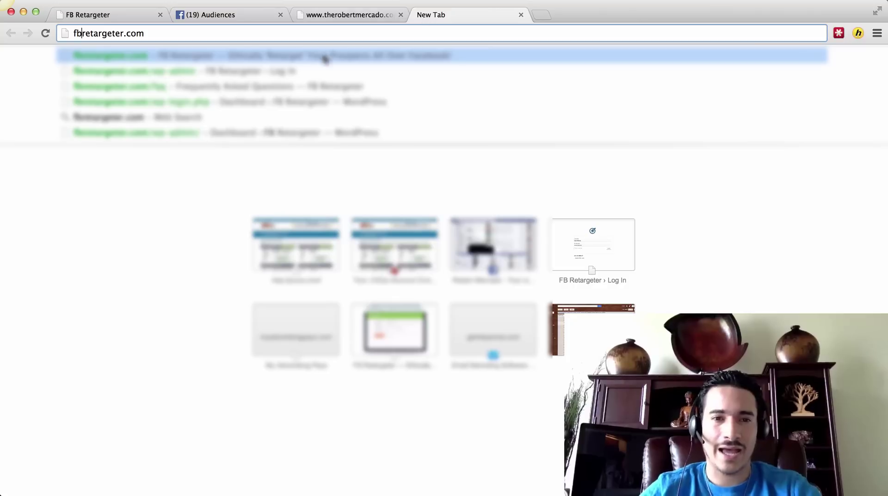
left_click(318, 74)
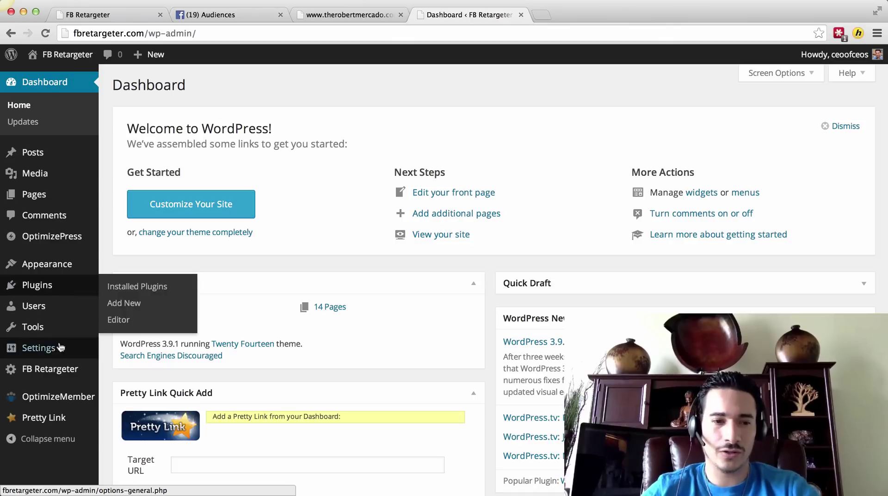
Go to the FB Retargeter plugin's Add a FB Retargeter licence form
left_click(52, 370)
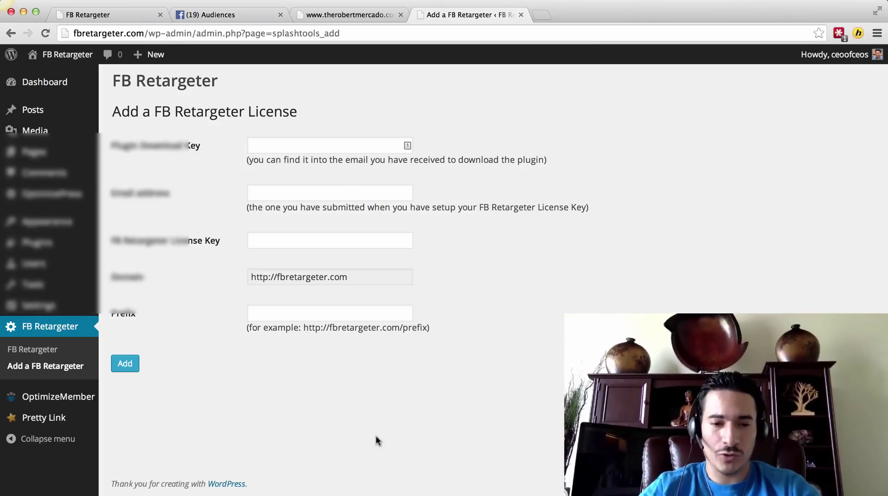
Paste the e-mail address from Notes into the licence form's e-mail field
left_click(202, 488)
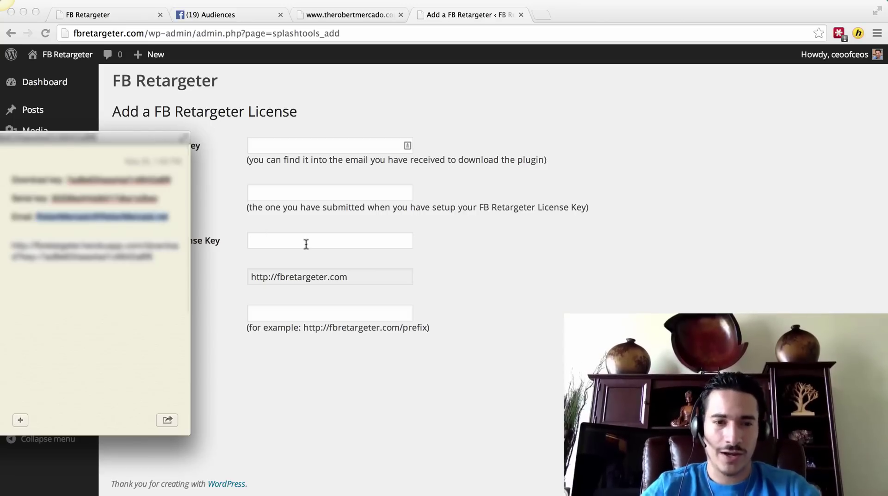
left_click(297, 192)
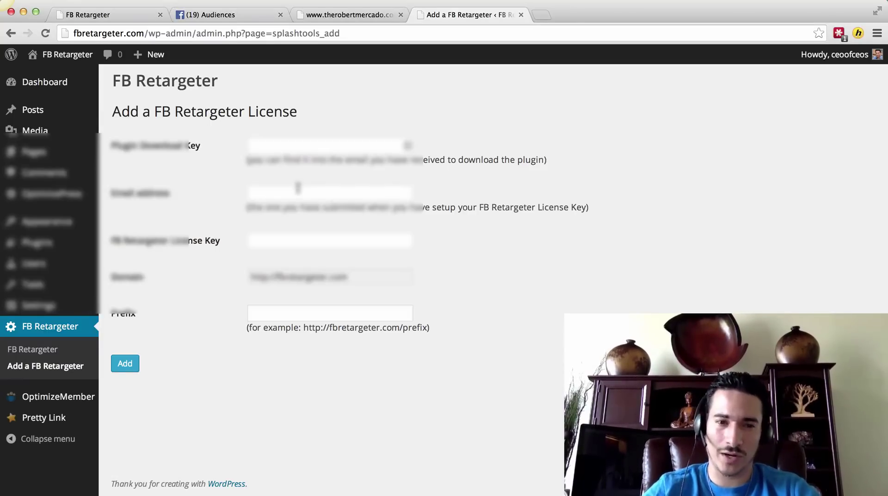
key("super+v")
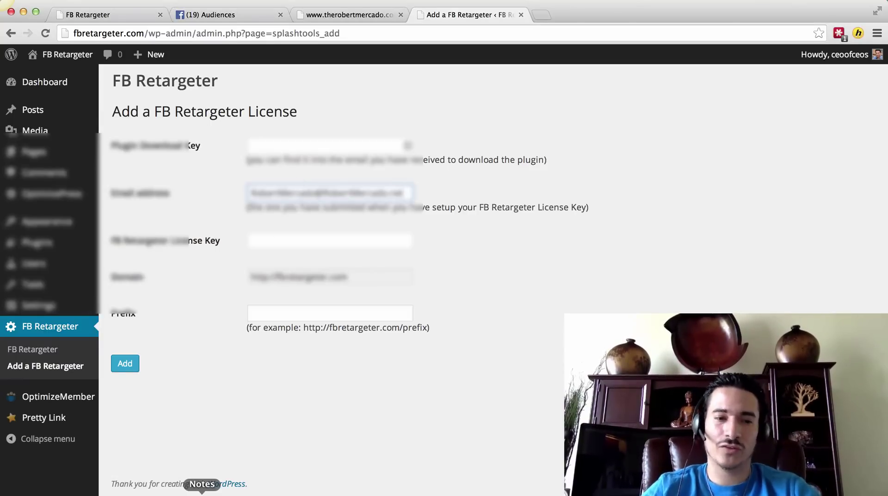
Copy the serial key from Notes into the FB Retargeter License Key field
left_click(202, 491)
left_click_drag(158, 198, 51, 199)
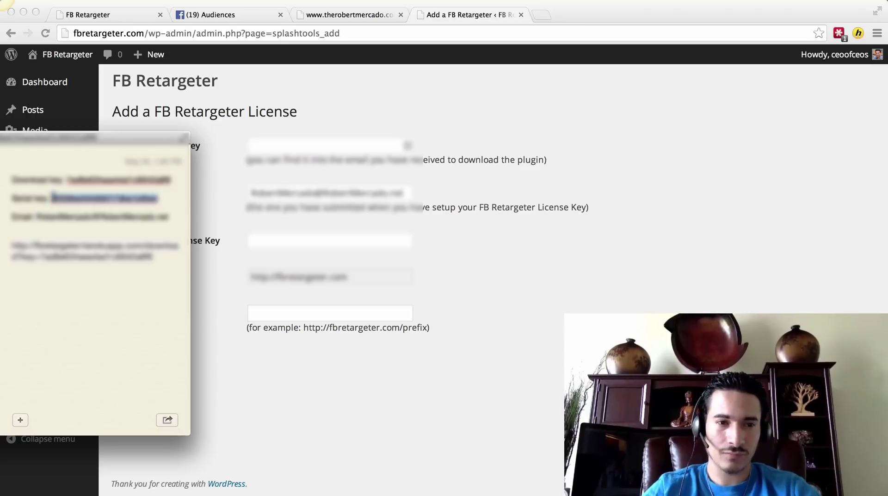
left_click(205, 230)
left_click(283, 240)
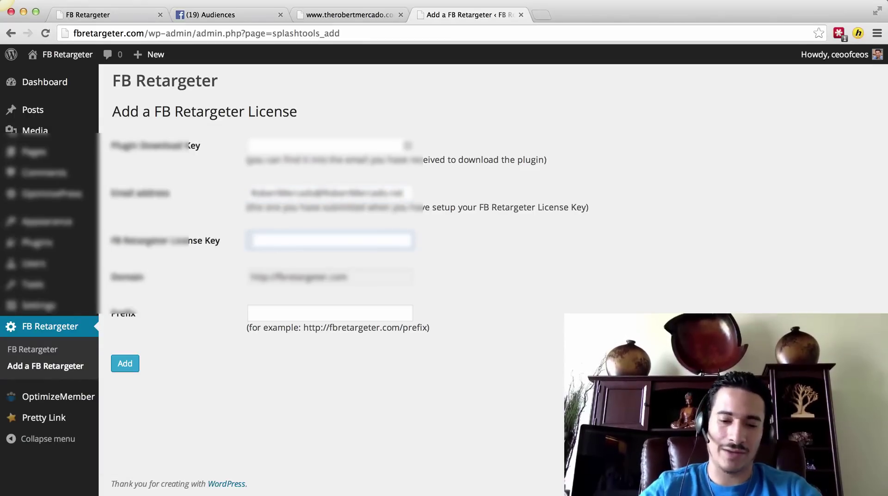
key("super+v")
Copy the download key from Notes into the Plugin Download Key field
left_click(198, 490)
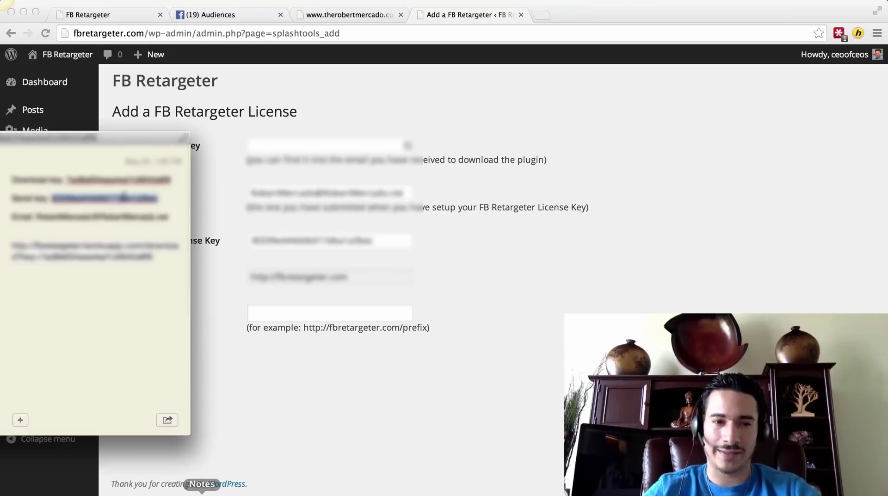
left_click_drag(170, 179, 66, 179)
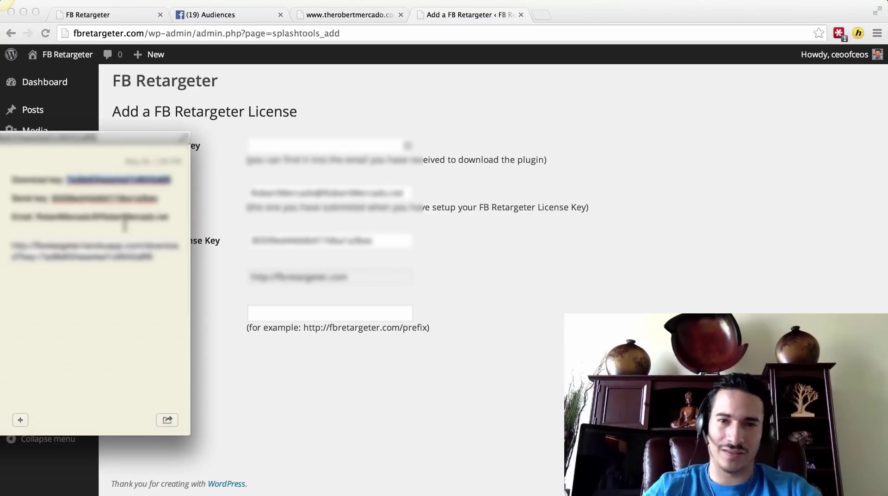
left_click(289, 147)
key("super+v")
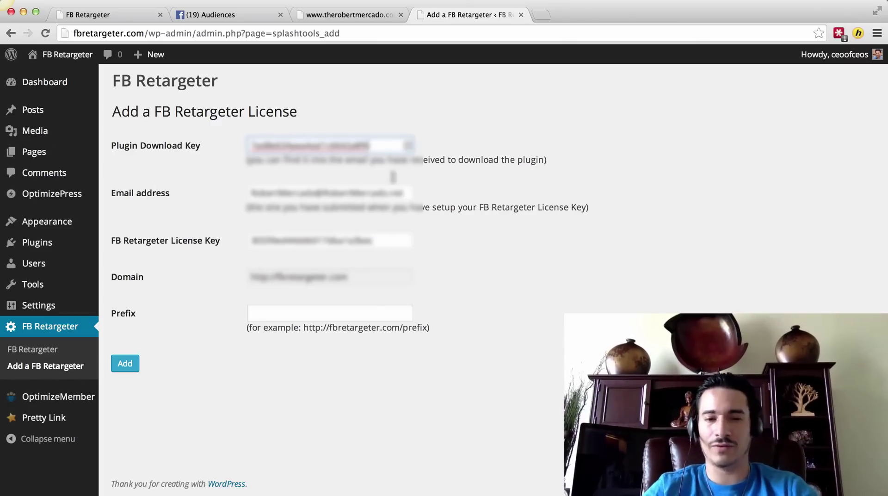
left_click(271, 308)
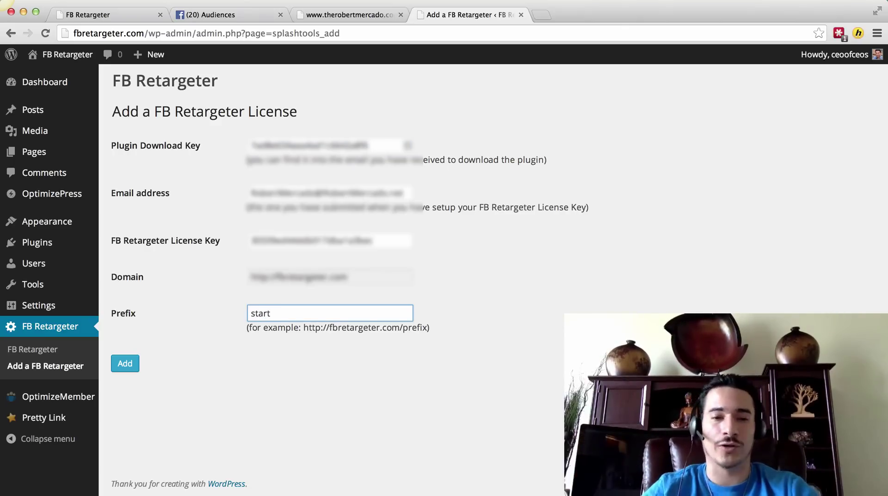
Add the licence and check fbretargeter.com/start appears among link domains, keeping /go selected
left_click(125, 363)
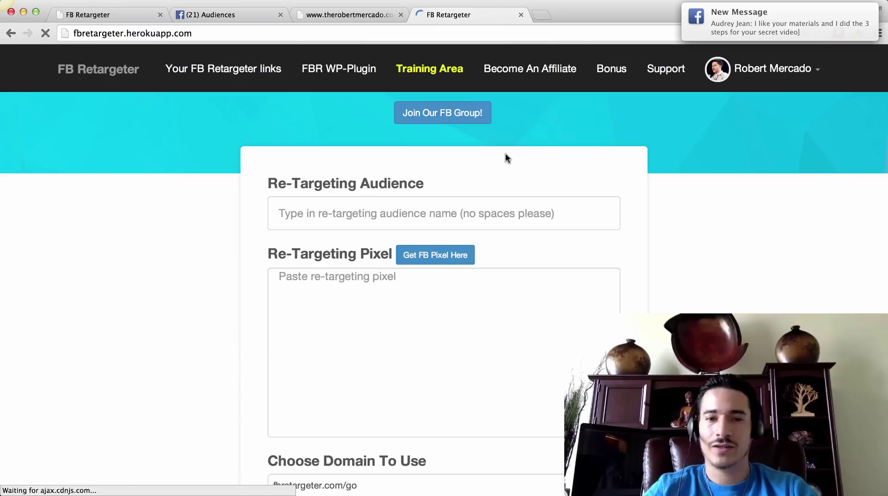
scroll(496, 288, "down", 5)
left_click(473, 319)
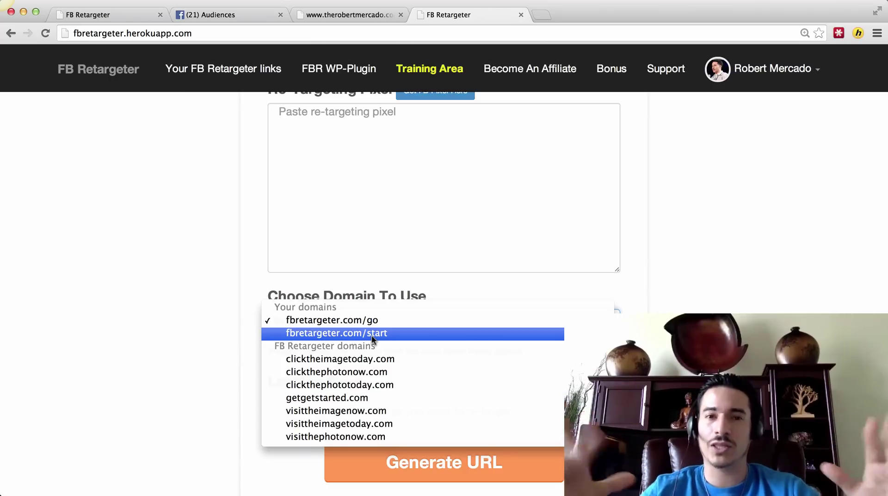
left_click(242, 326)
scroll(245, 328, "up", 3)
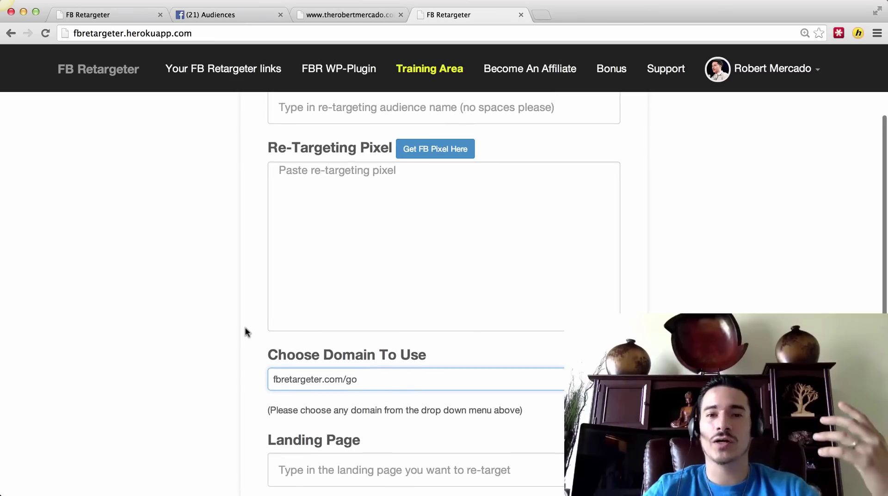
left_click(772, 70)
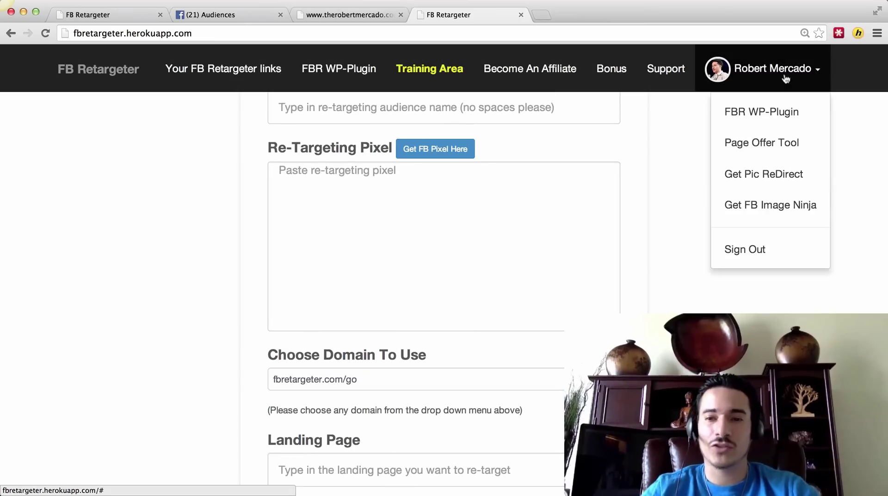
left_click(765, 113)
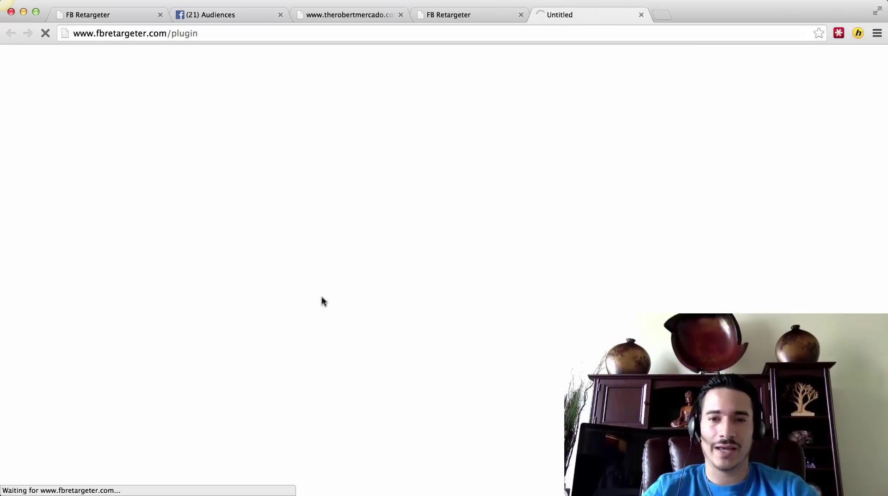
scroll(382, 249, "down", 5)
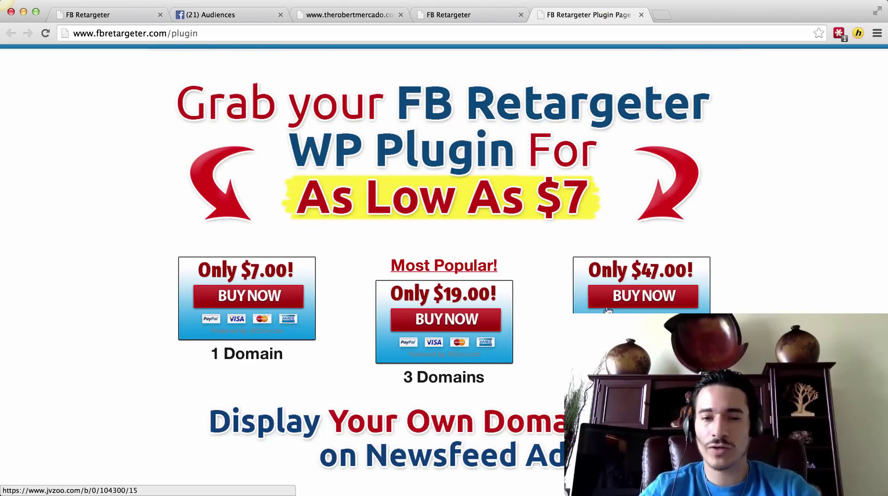
scroll(455, 324, "down", 6)
scroll(454, 320, "up", 7)
scroll(489, 371, "down", 2)
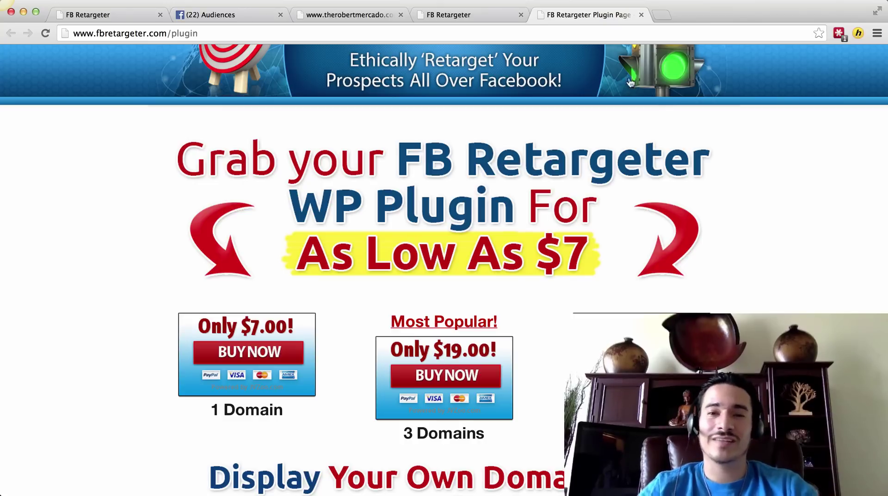
left_click(641, 14)
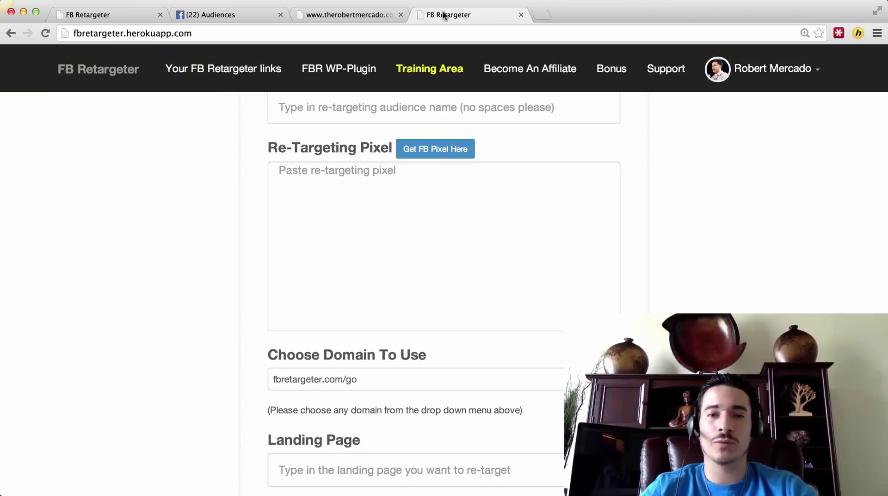